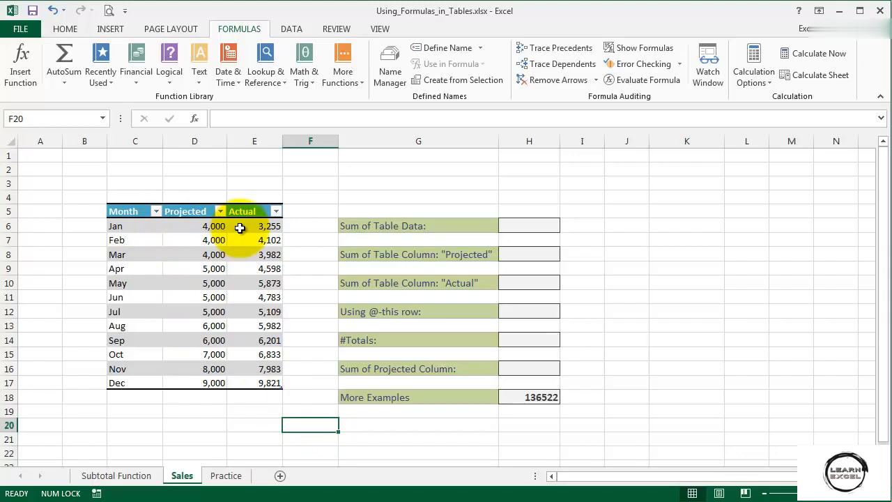
Select Table1 on the Sales sheet and rename it Sales_Table through the Name Manager
left_click(102, 119)
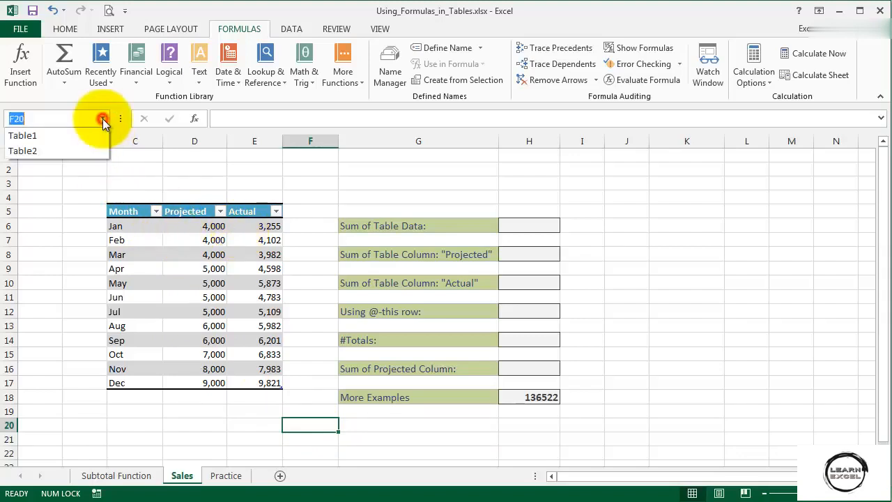
left_click(46, 136)
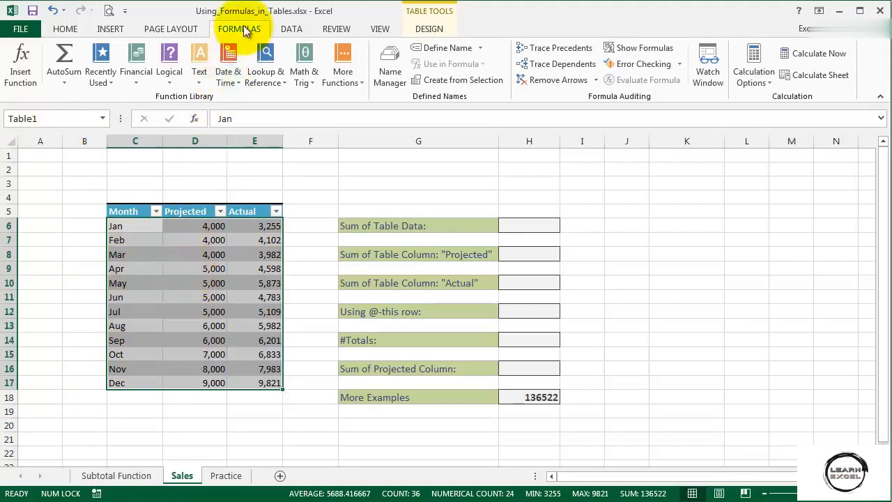
left_click(384, 74)
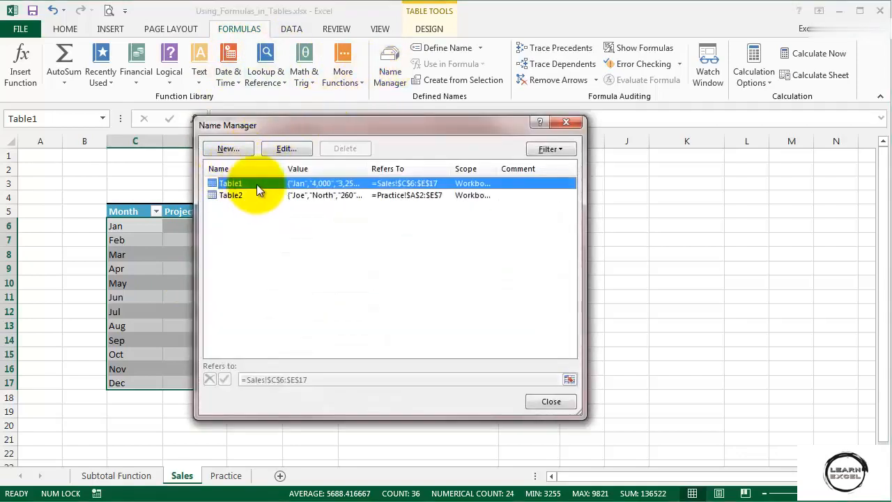
left_click(289, 147)
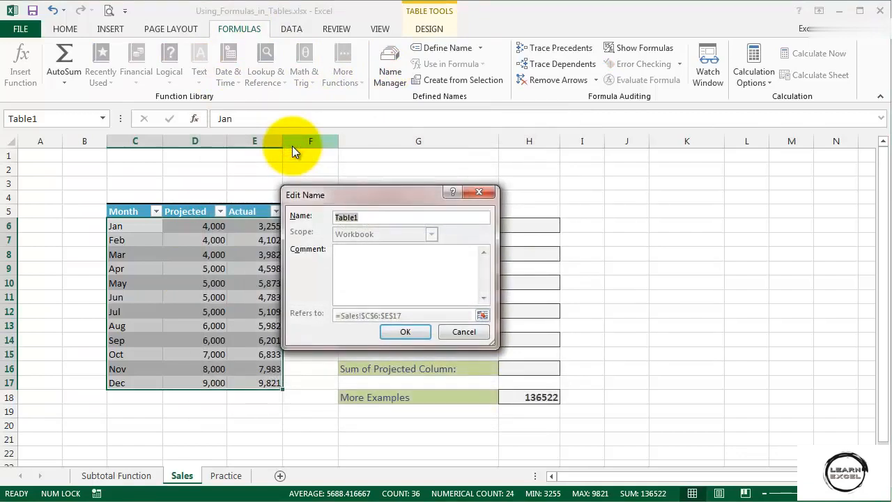
type("Sales_Table")
left_click(394, 332)
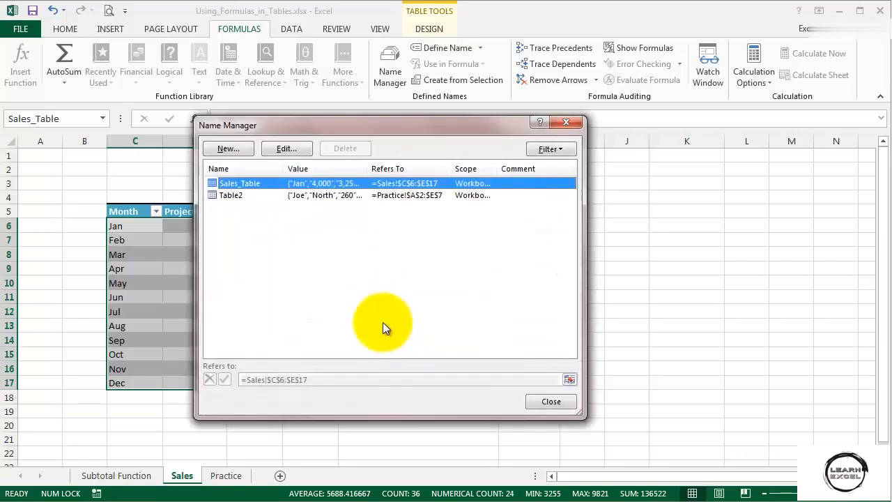
left_click(544, 400)
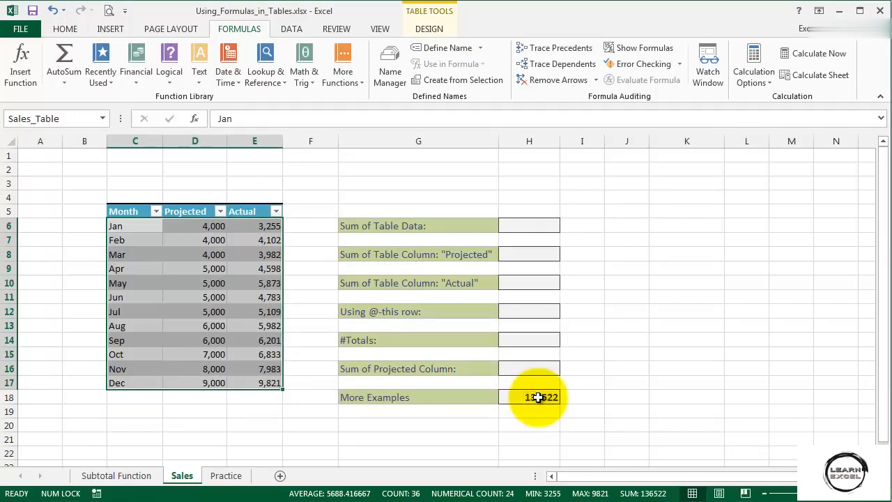
Turn on the Total Row for the monthly sales table
left_click(177, 270)
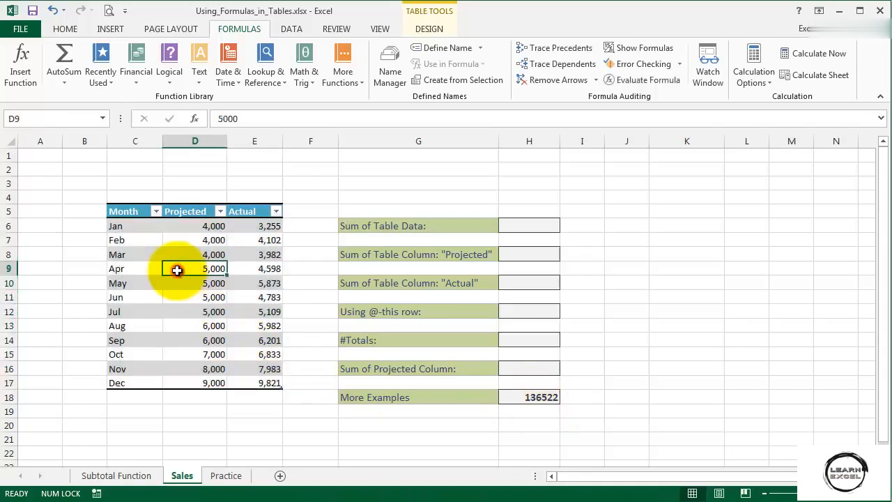
left_click(428, 28)
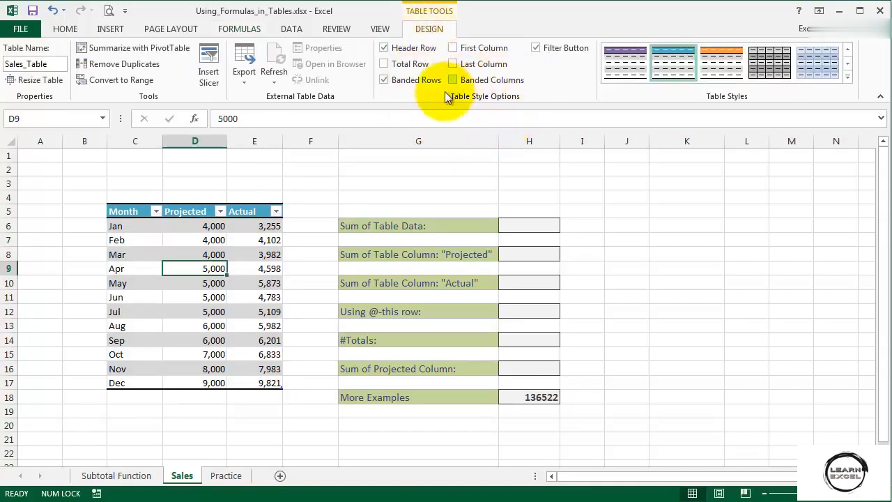
left_click(384, 63)
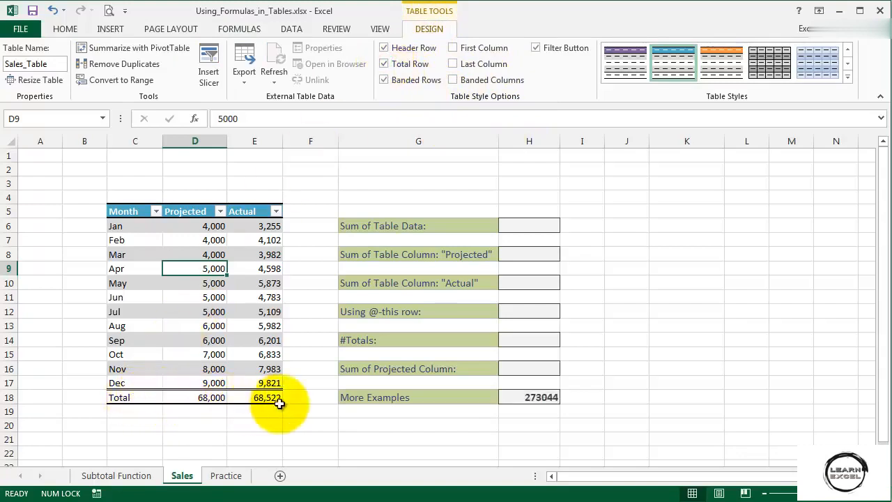
Examine the SUBTOTAL formulas in the Total row for the Projected and Actual columns, including their column references
left_click(183, 397)
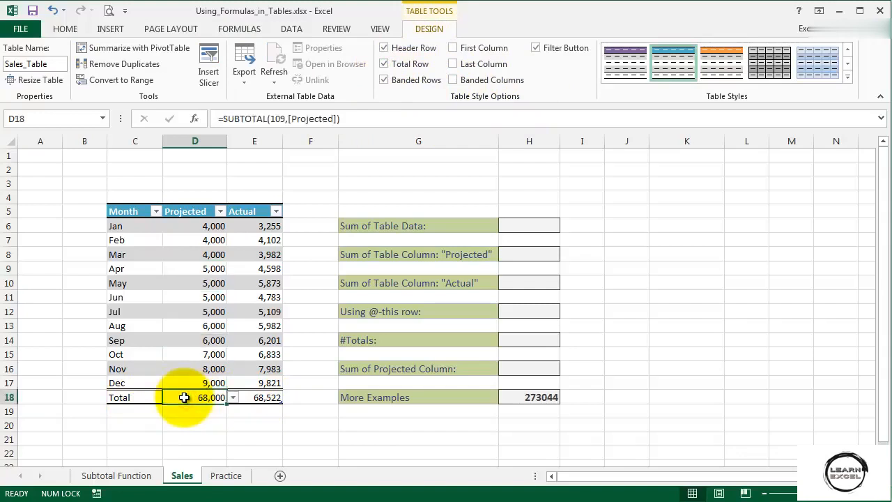
left_click(233, 398)
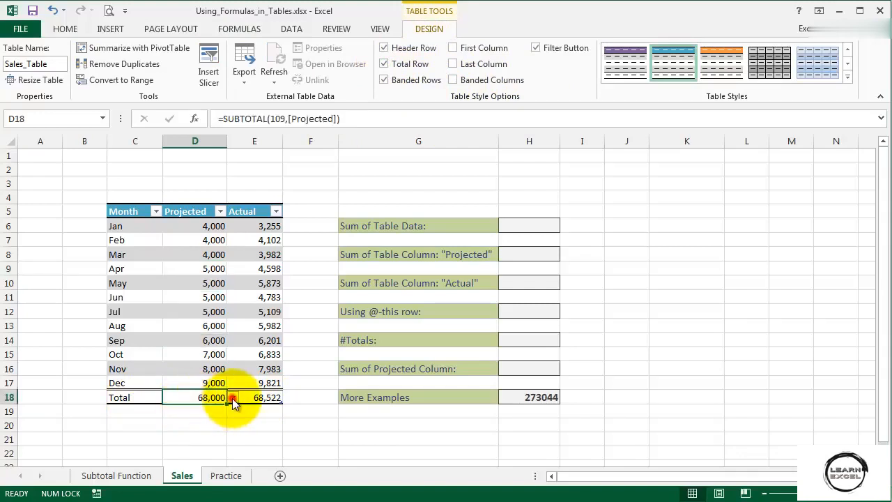
left_click(234, 398)
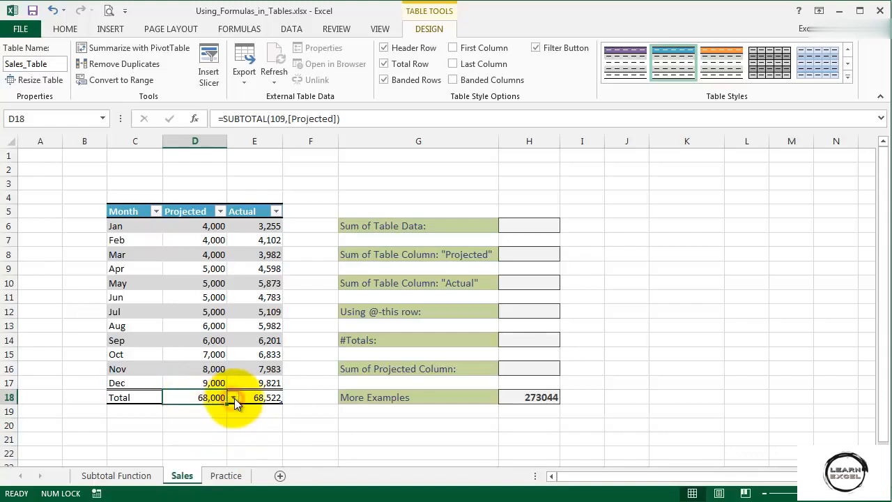
left_click(246, 398)
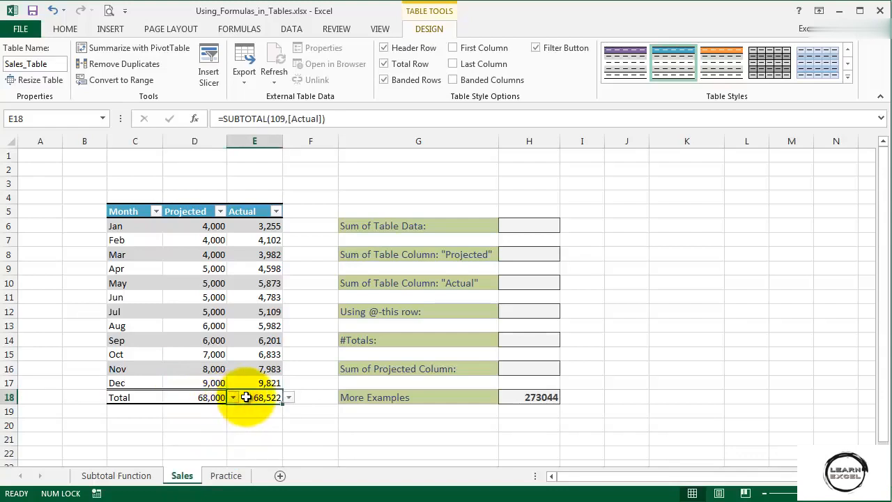
left_click(358, 117)
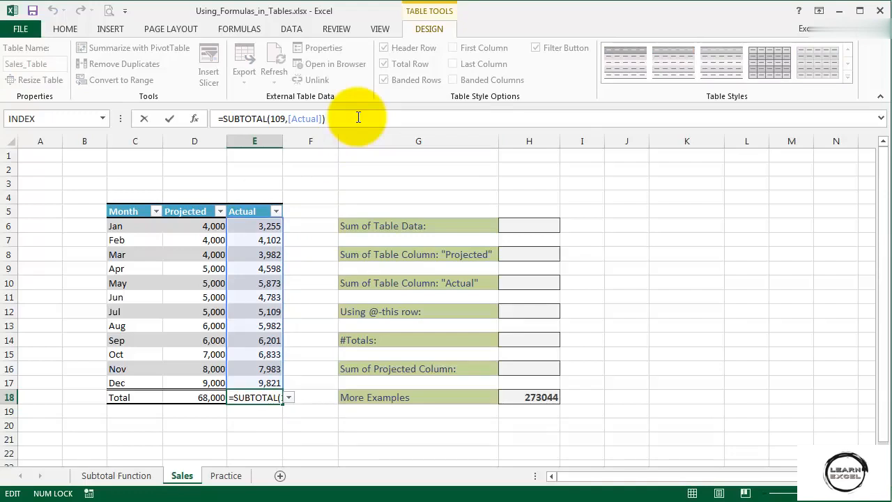
double_click(304, 119)
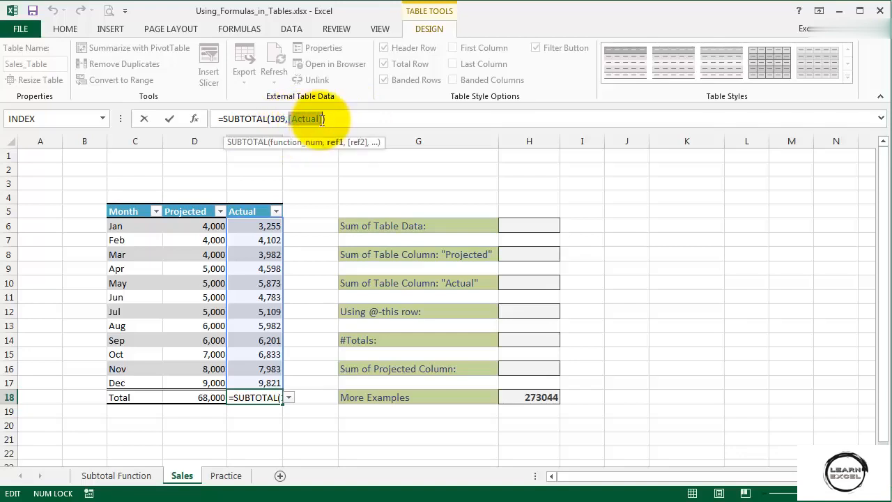
key("Escape")
left_click(196, 398)
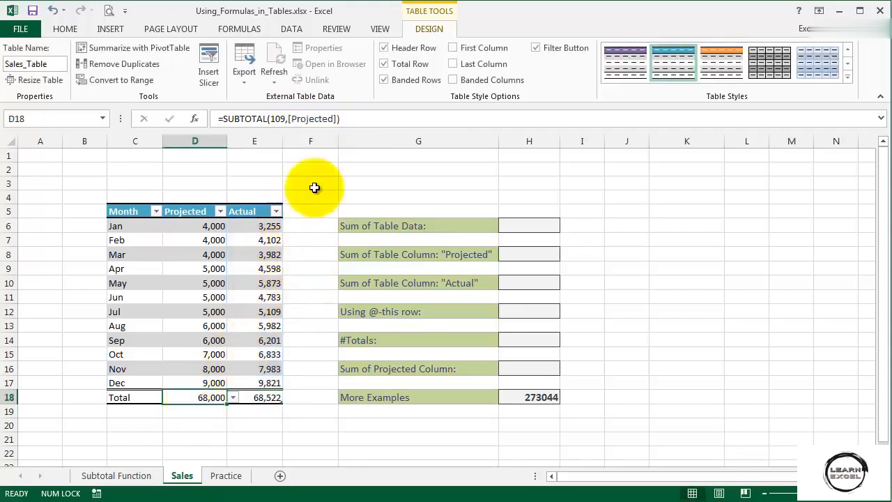
left_click(397, 117)
left_click_drag(289, 119, 341, 120)
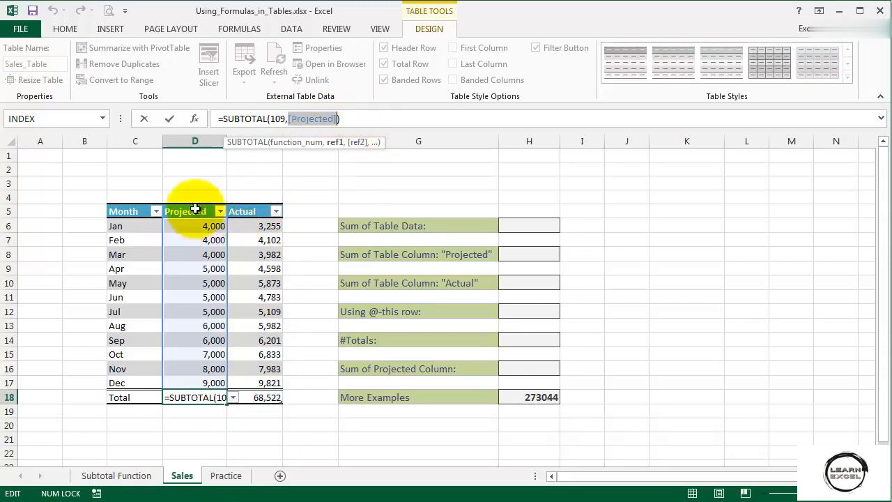
key("ctrl+Return")
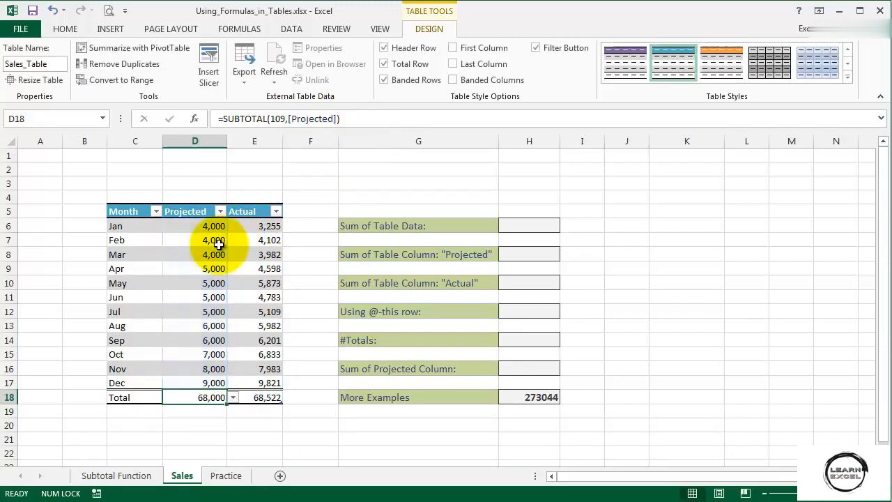
Switch the Actual column's total to the Max function and then to Min
left_click(259, 397)
left_click(287, 397)
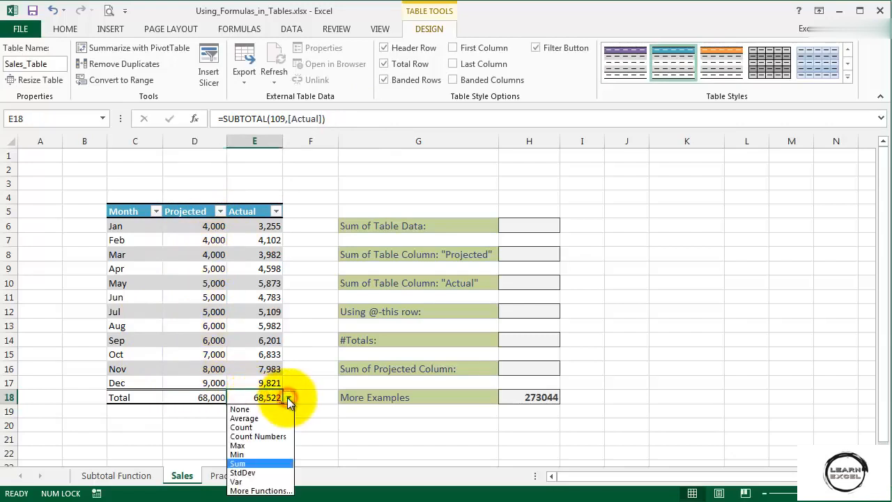
left_click(252, 444)
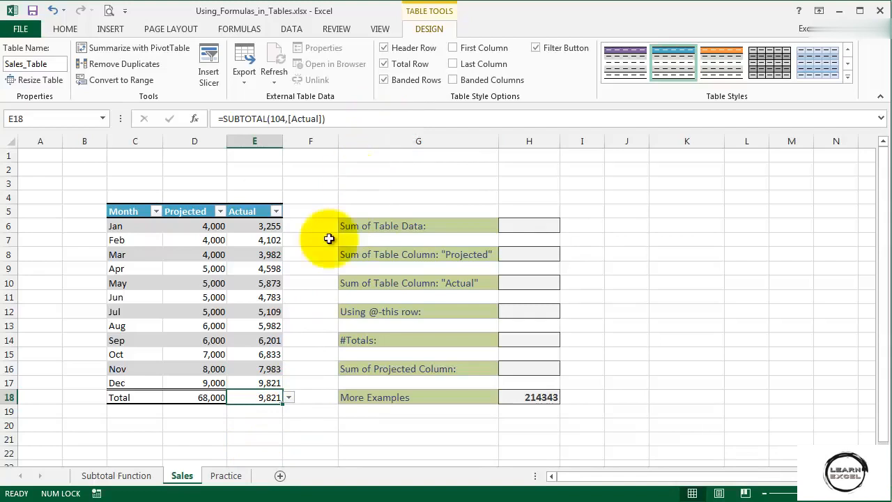
left_click(288, 397)
left_click(252, 453)
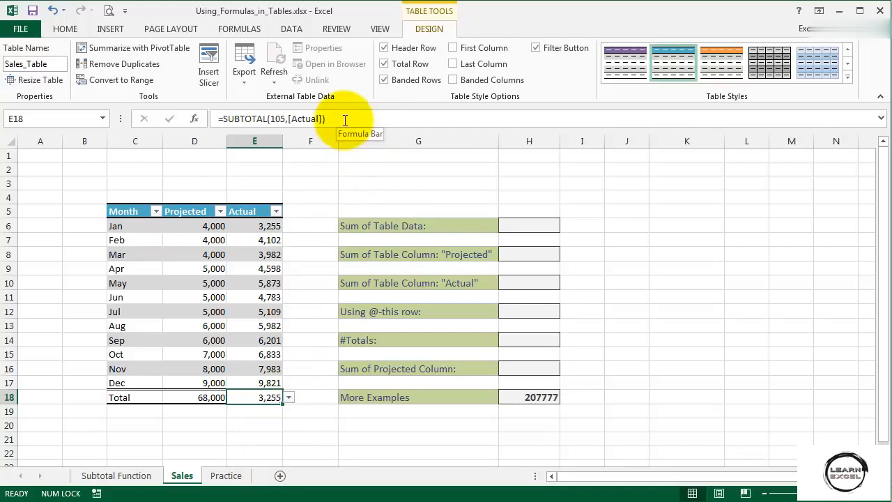
View the additional functions offered for the Actual column's total, cancel the dialog, and set the total to Sum
left_click(287, 397)
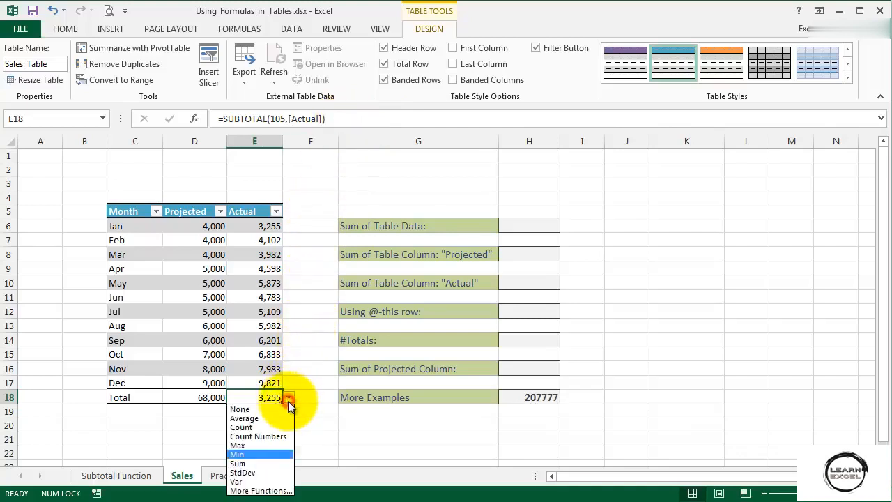
left_click(258, 490)
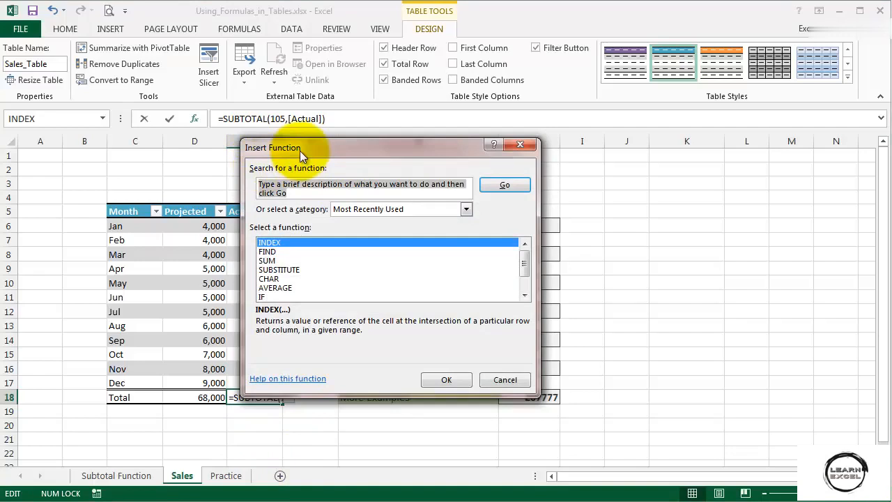
left_click(493, 378)
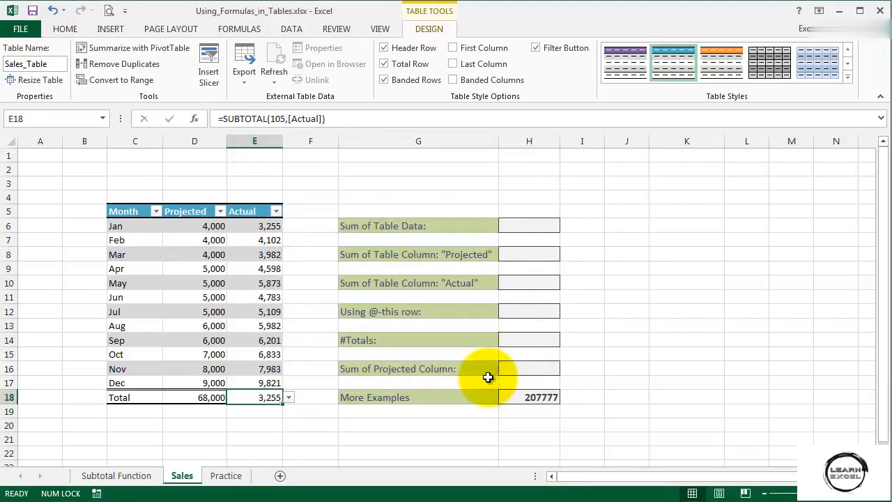
left_click(289, 396)
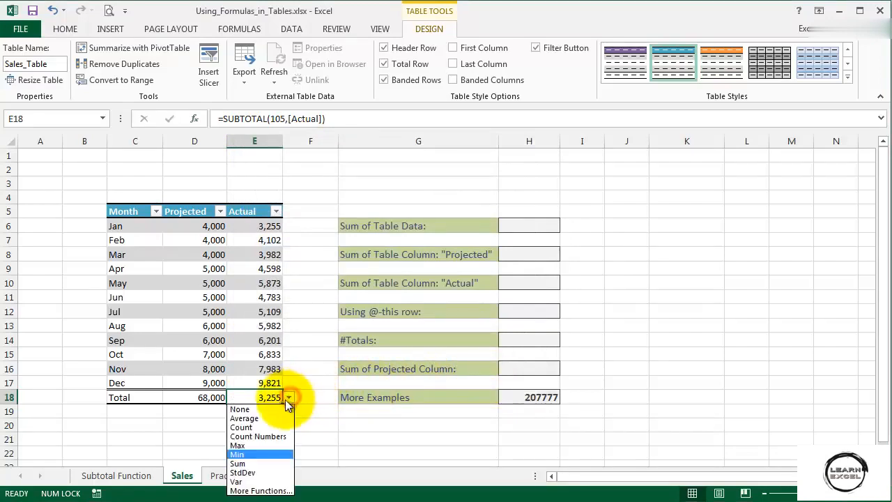
left_click(249, 463)
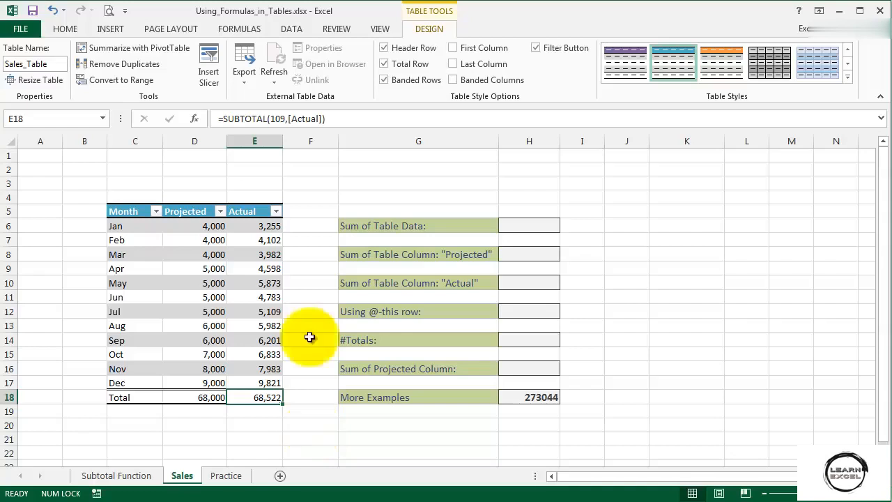
Add a Difference column beside Actual by entering its header in F5, and auto-fit the column's width
left_click(319, 212)
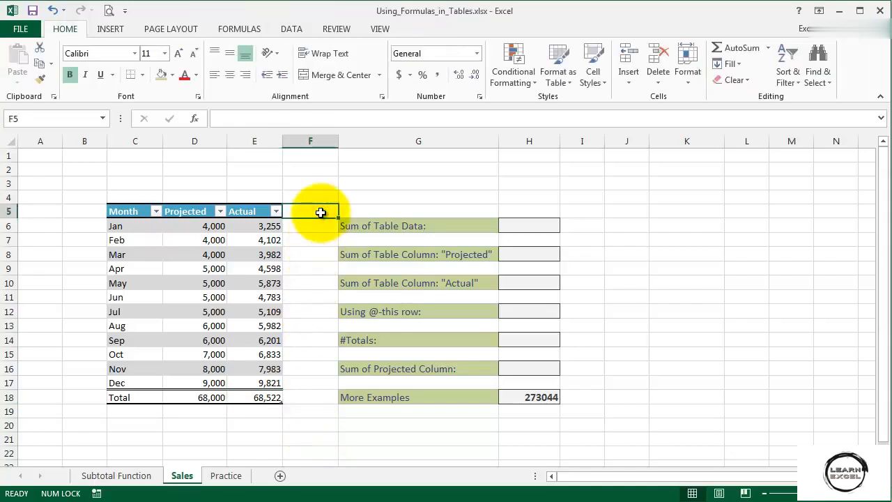
type("Di")
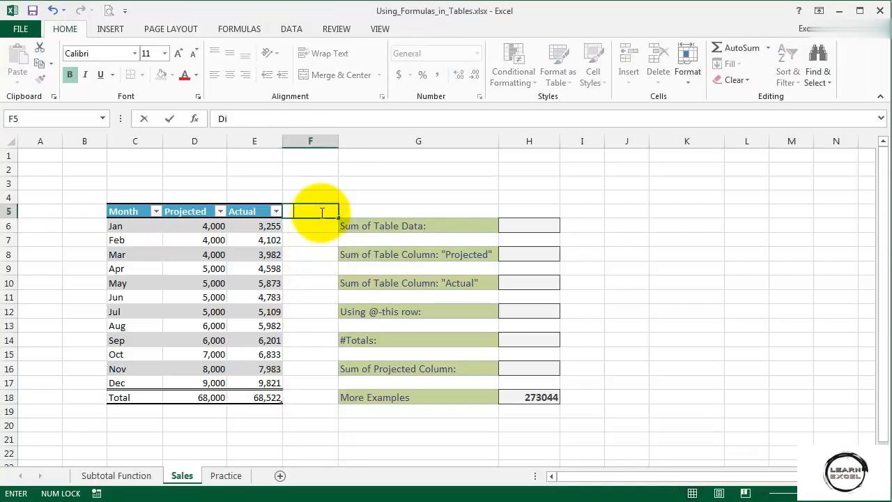
type("fference")
key("Return")
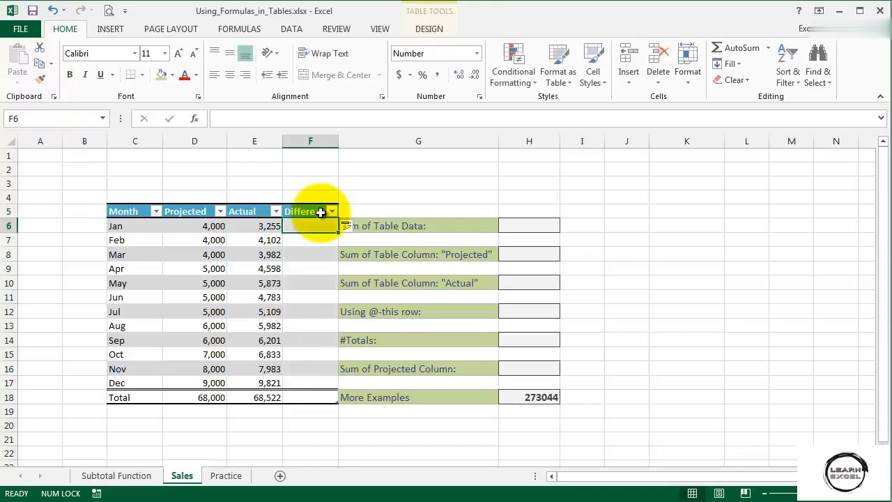
double_click(339, 140)
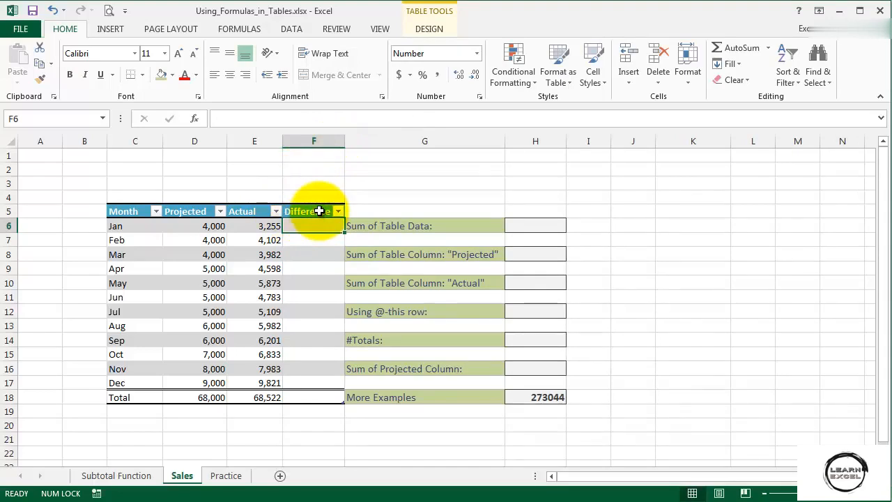
type("=")
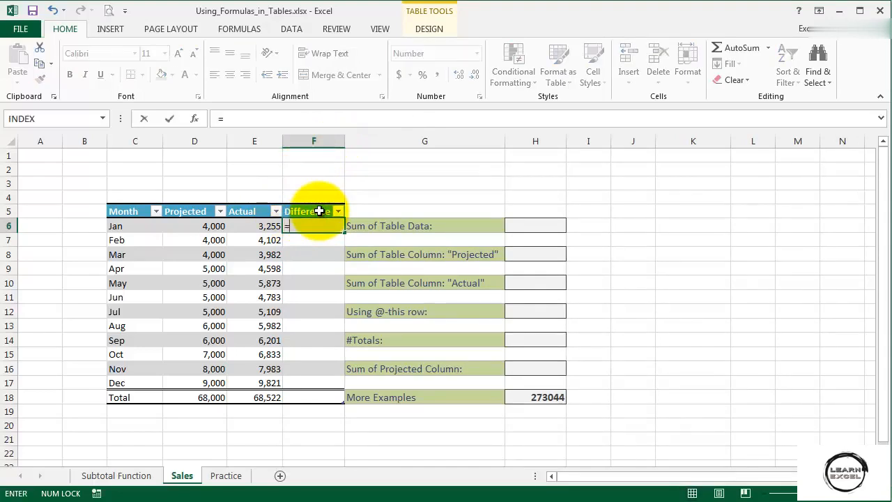
left_click(242, 226)
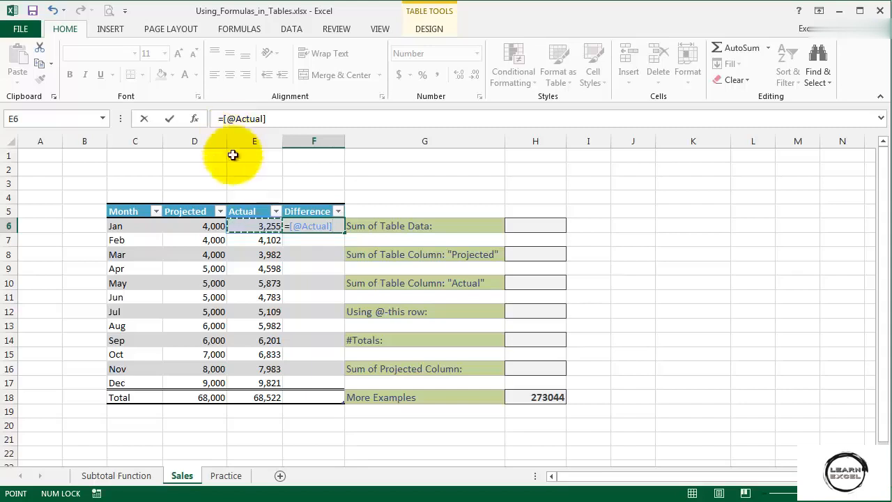
left_click(244, 265)
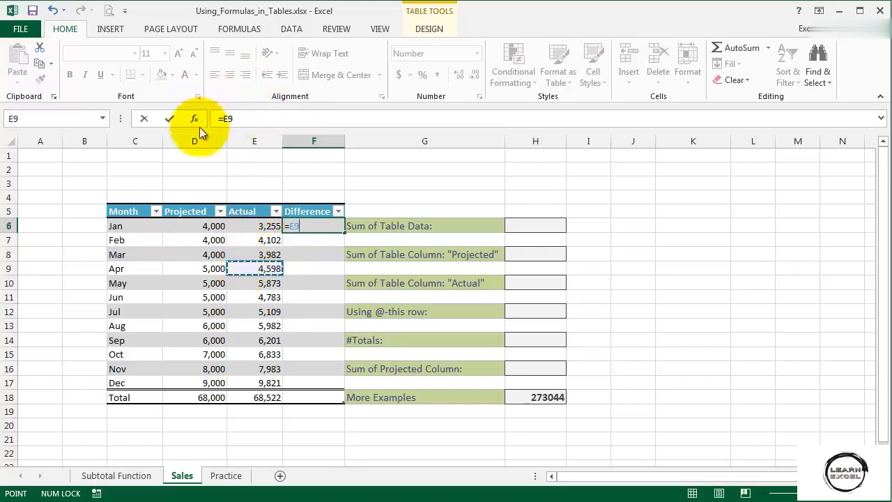
left_click(244, 228)
type("-")
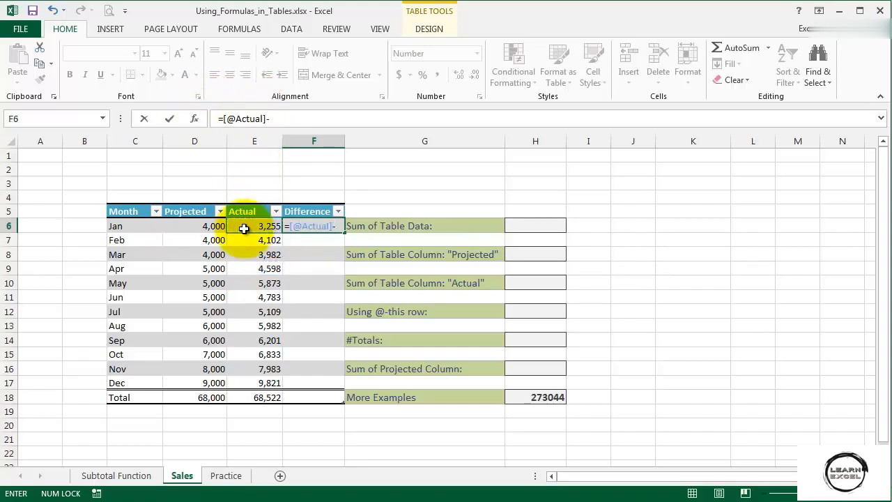
left_click(182, 225)
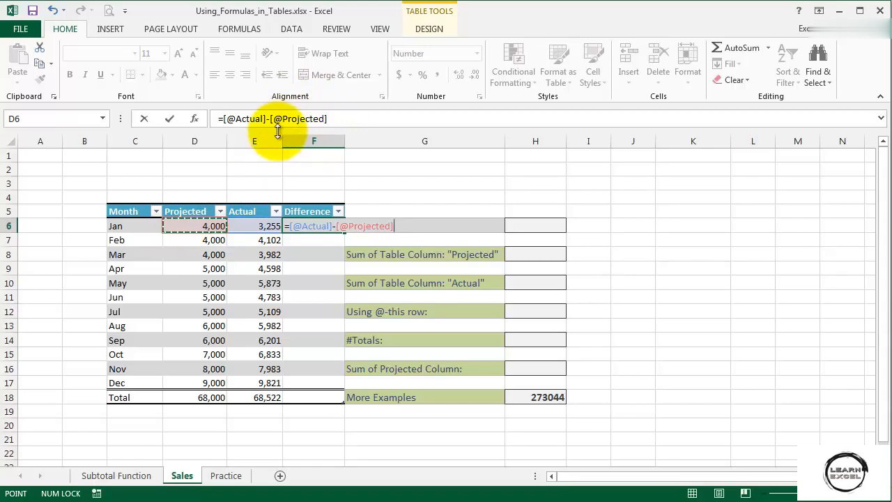
key("Return")
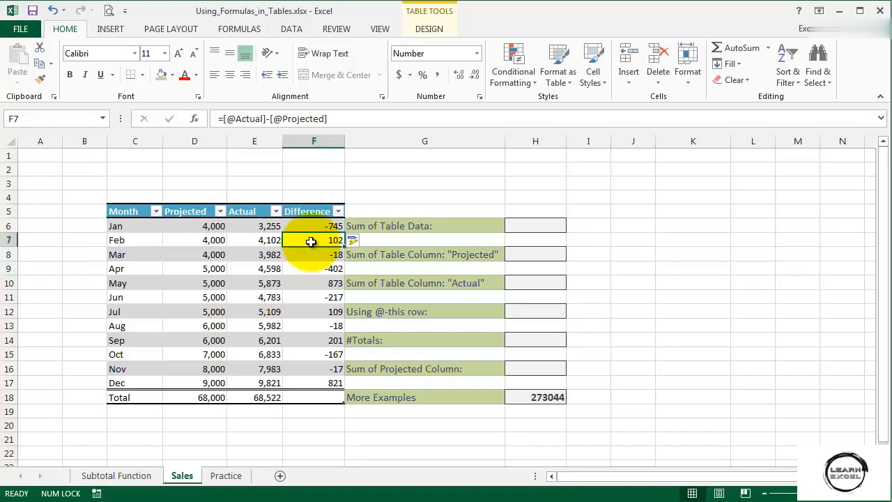
Undo the automatic calculated-column fill in the Difference column and redo it
left_click(355, 243)
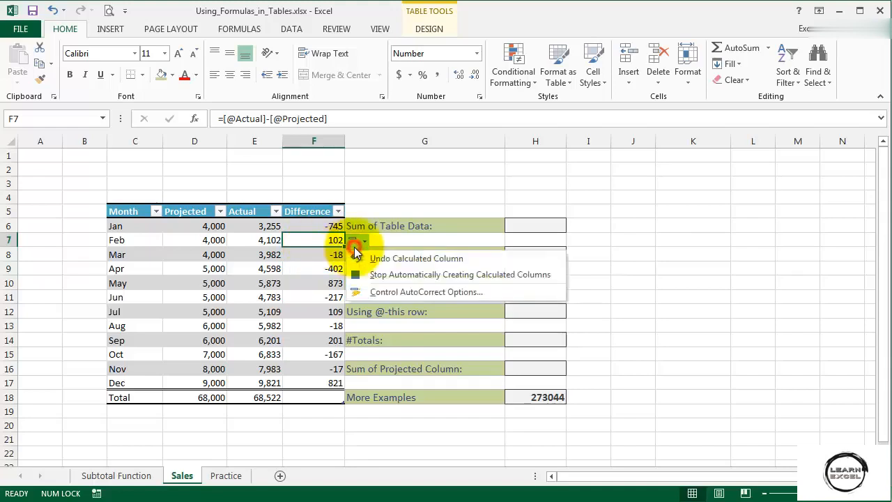
left_click(475, 257)
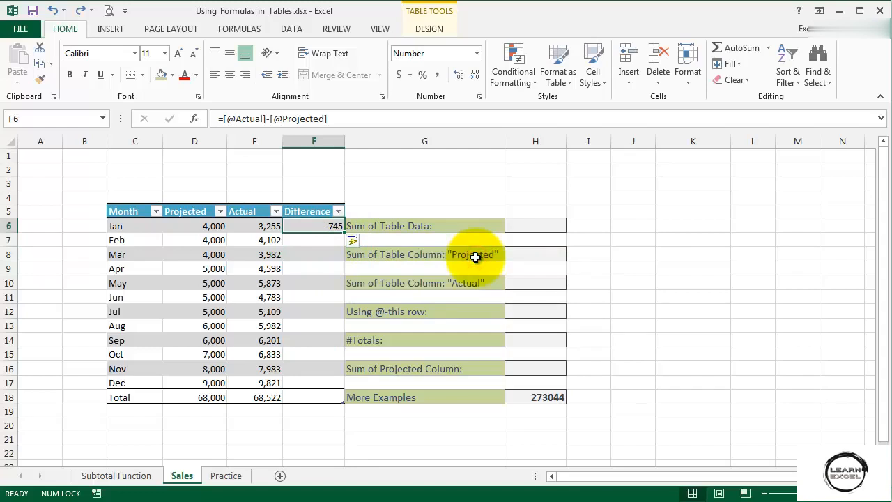
left_click(355, 241)
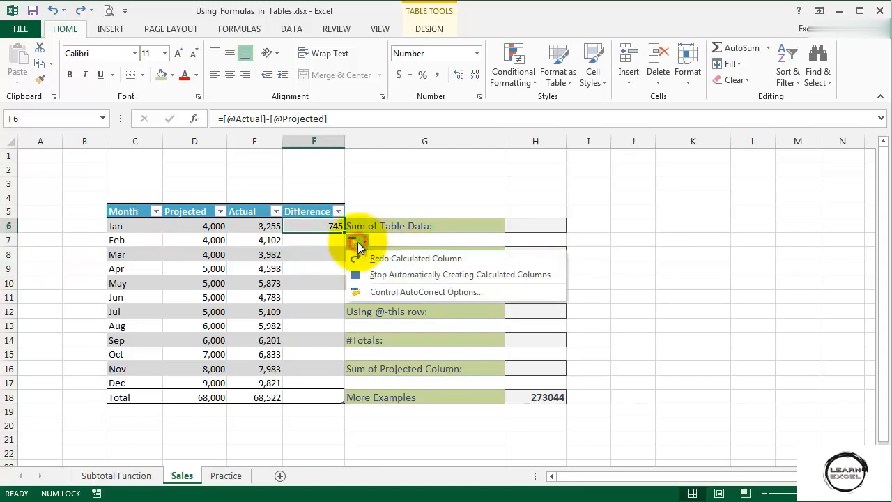
left_click(402, 259)
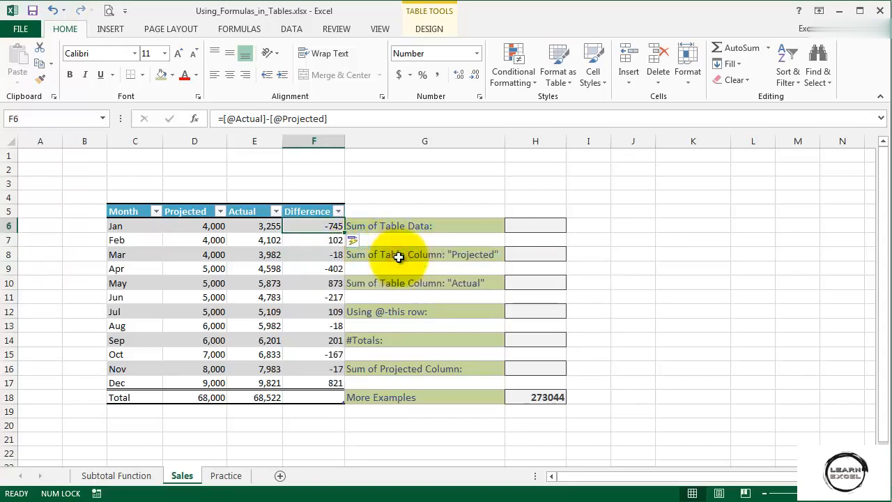
View the AutoCorrect options that control automatic calculated columns, and leave them without making changes
left_click(356, 241)
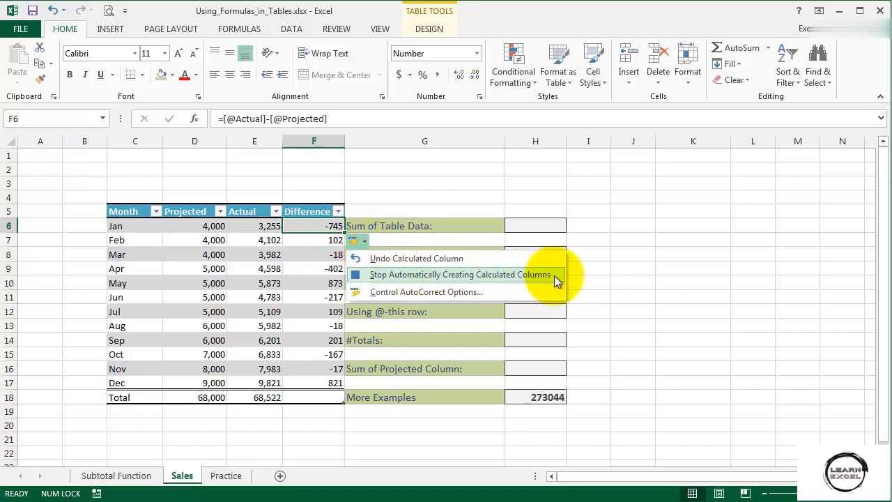
left_click(515, 290)
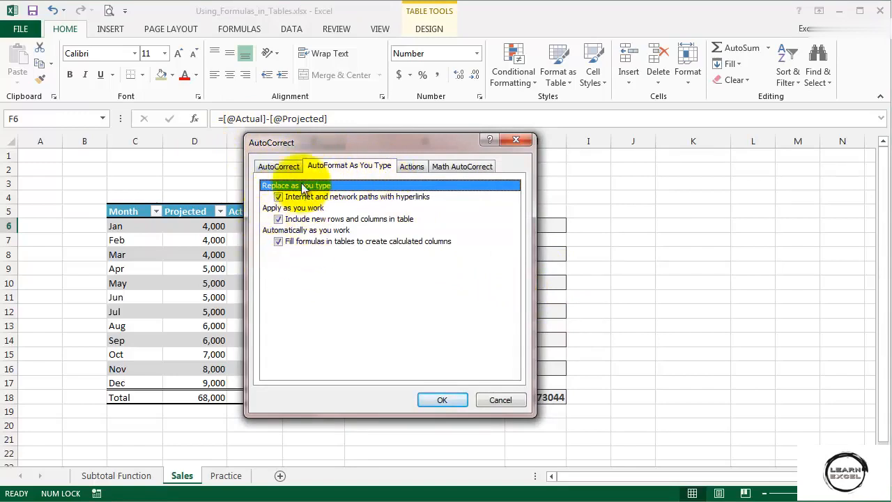
left_click(499, 399)
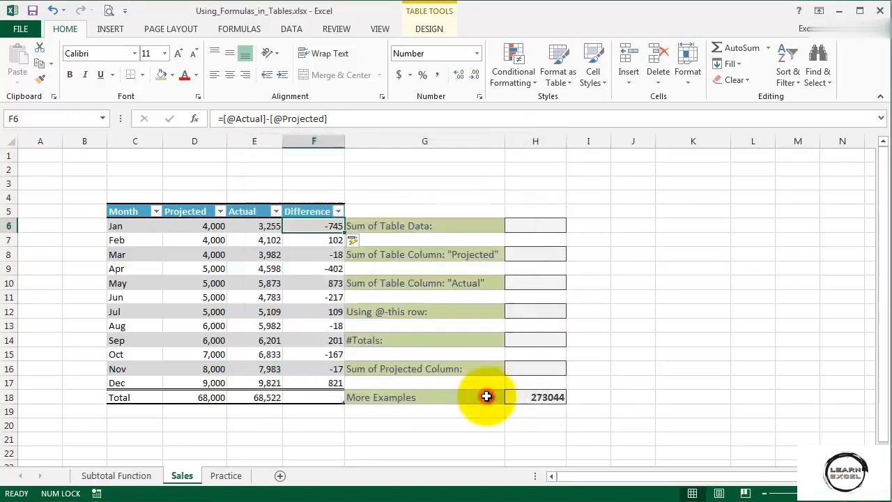
left_click(359, 241)
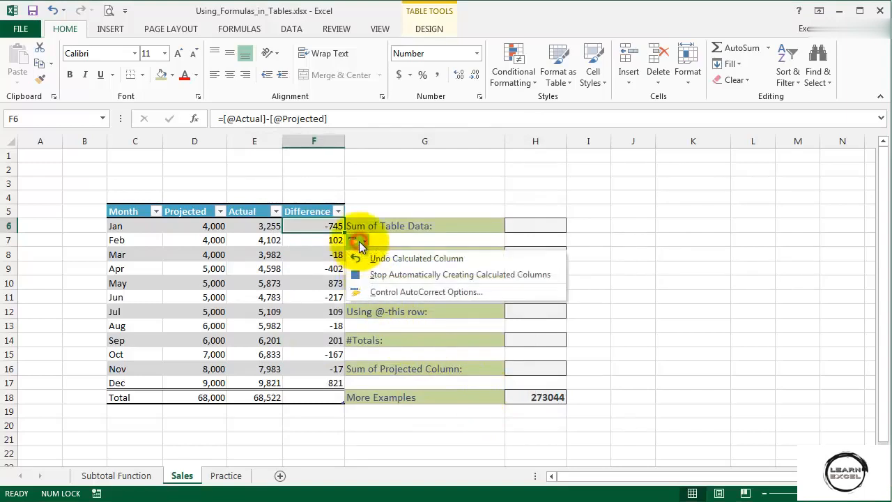
left_click(363, 276)
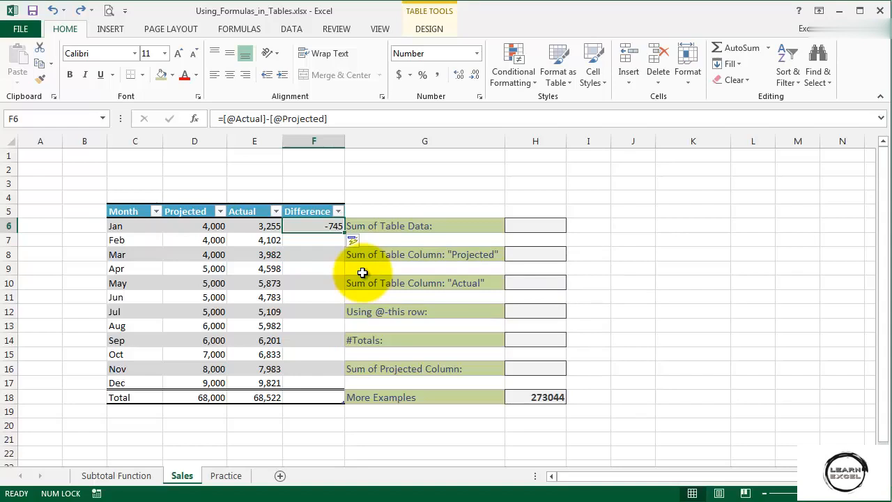
type("=")
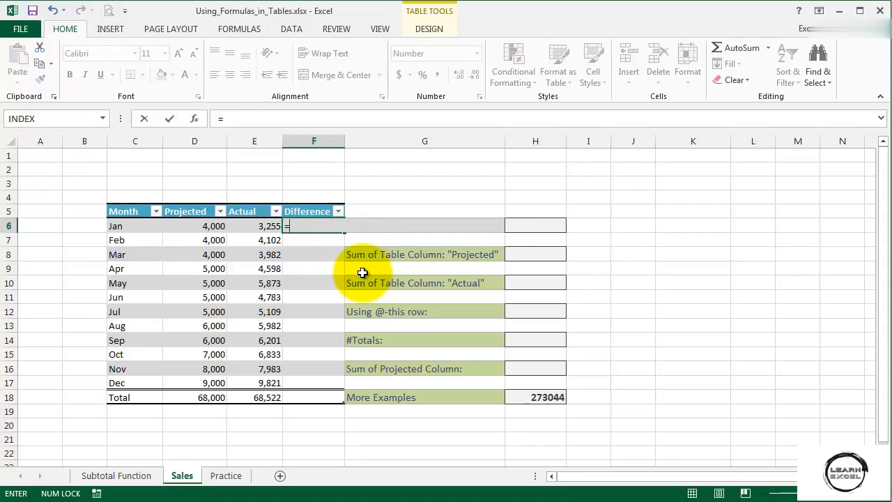
left_click(241, 226)
type("-")
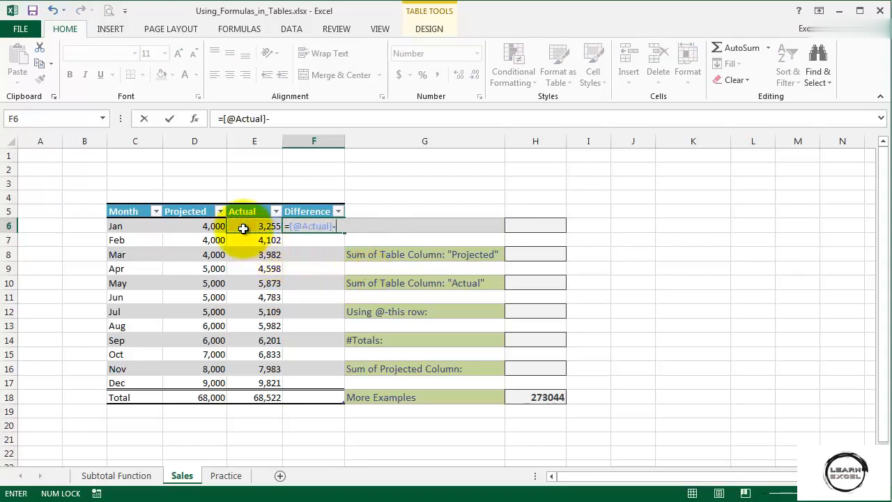
left_click(197, 228)
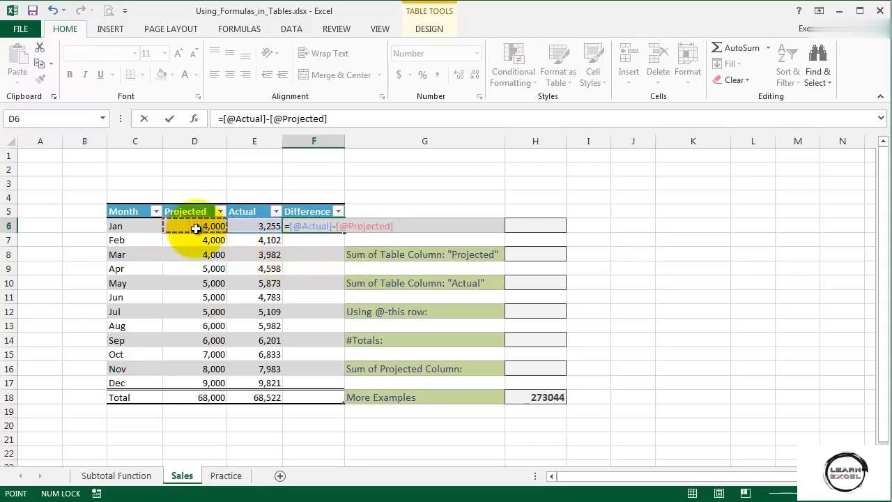
key("Return")
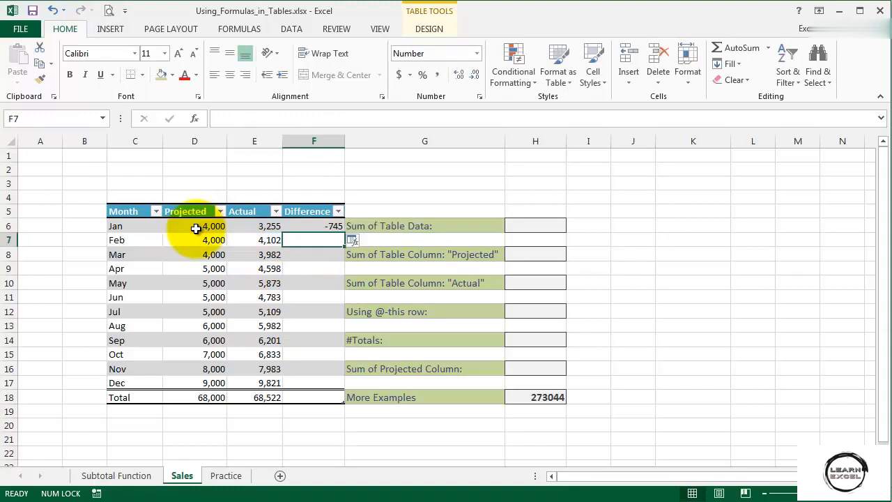
Overwrite all cells in the Difference column with the formula from F6
left_click(313, 227)
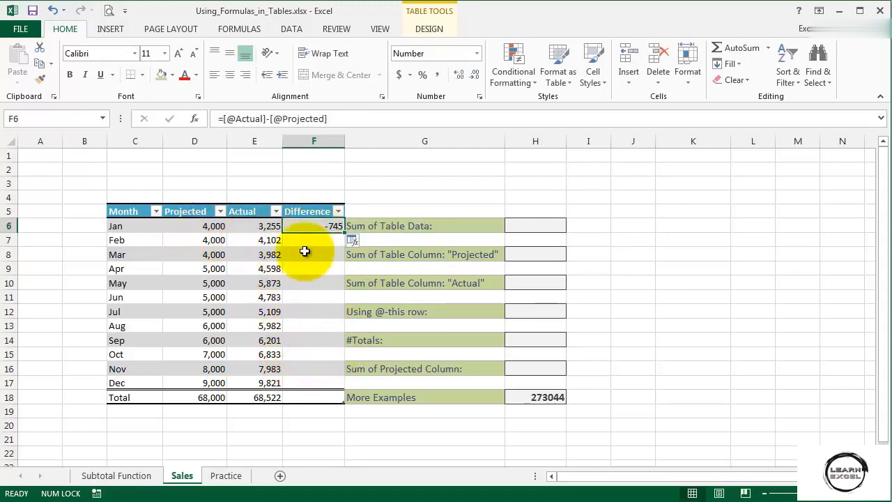
left_click(363, 243)
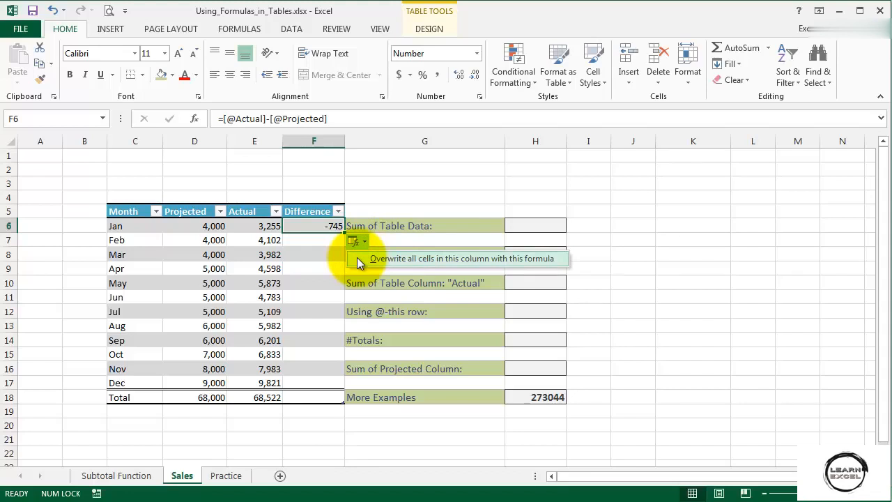
left_click(357, 257)
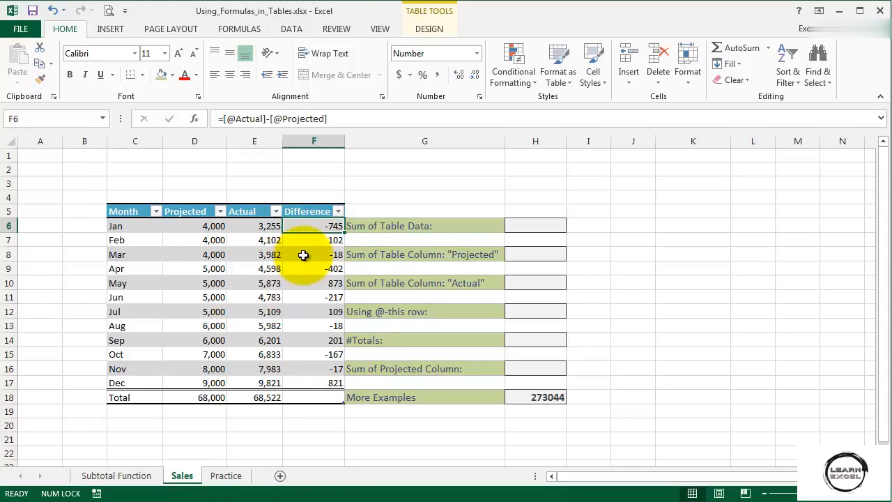
Re-enable filling formulas in tables to create calculated columns in the proofing AutoCorrect options
left_click(19, 30)
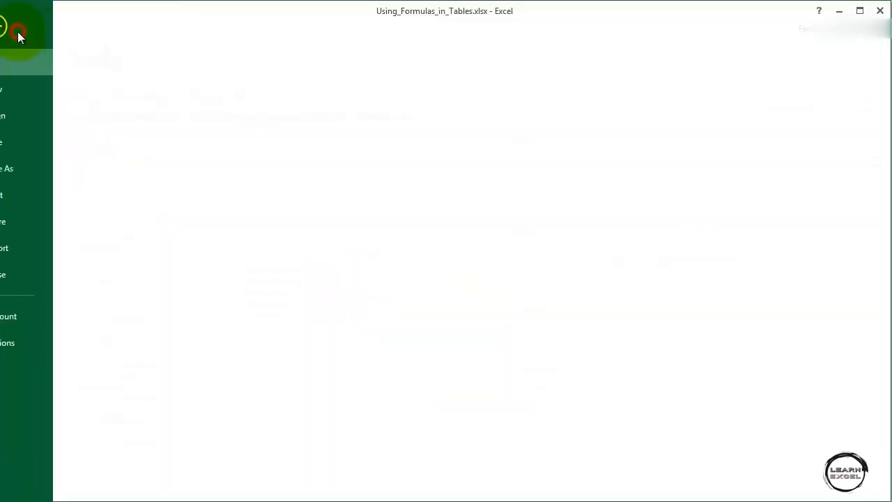
left_click(35, 340)
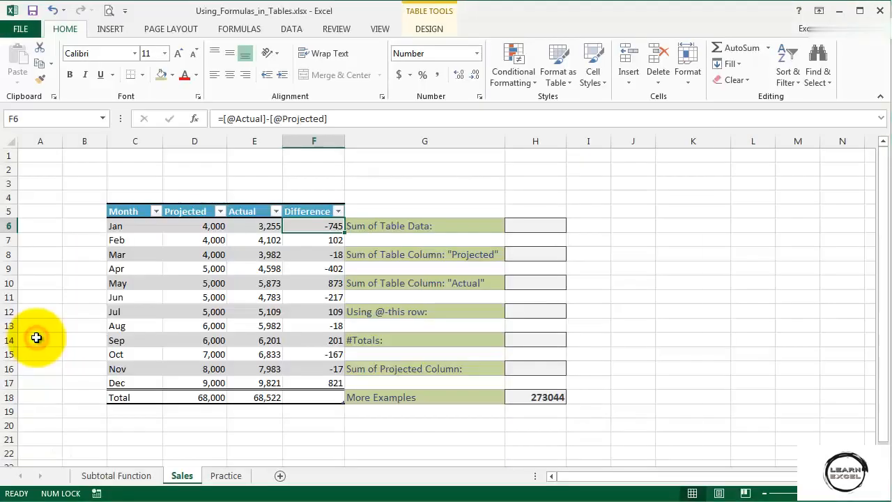
left_click(158, 82)
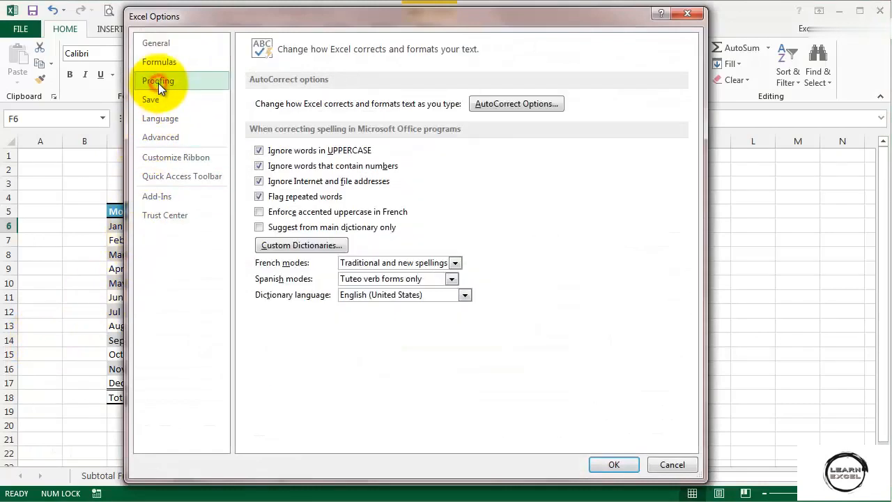
left_click(503, 103)
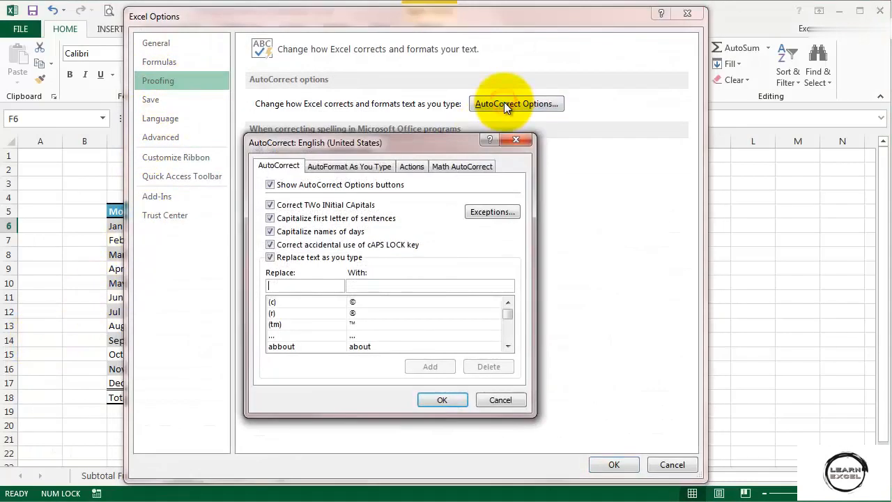
left_click(367, 170)
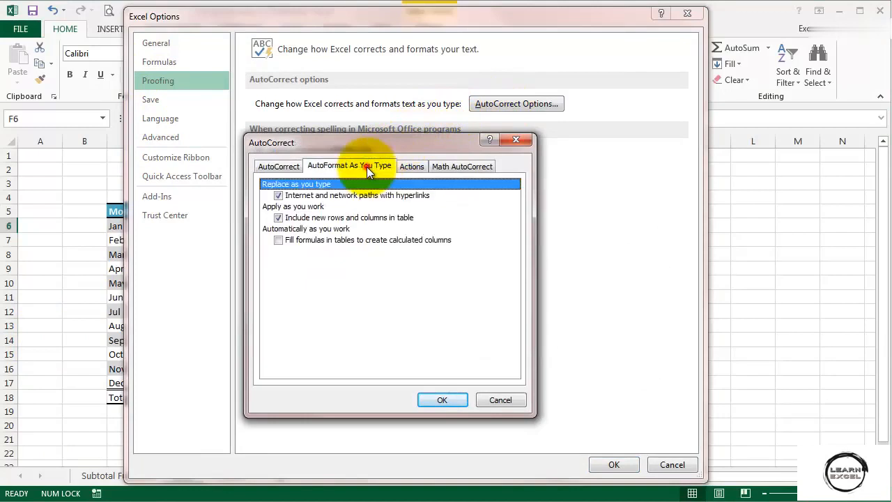
left_click(278, 239)
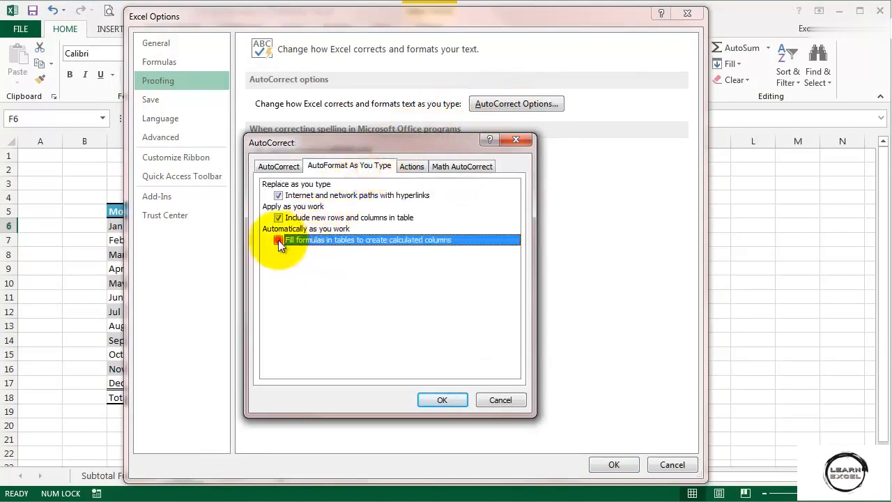
left_click(438, 400)
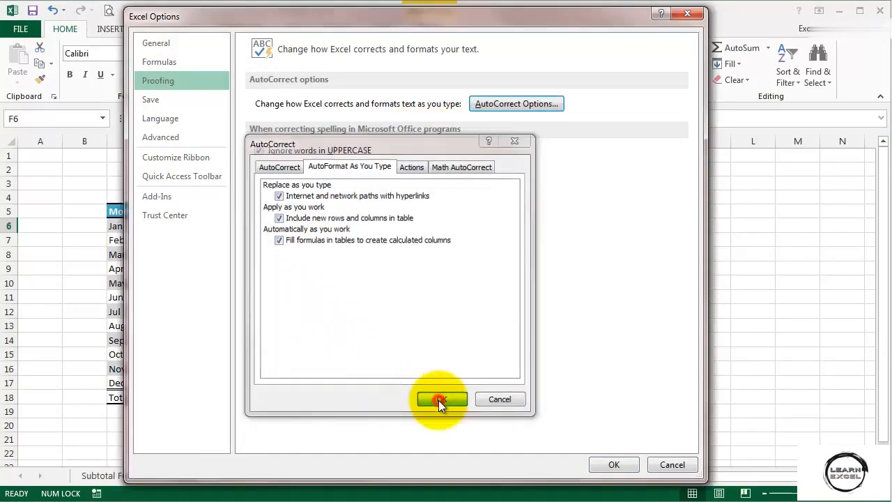
left_click(614, 465)
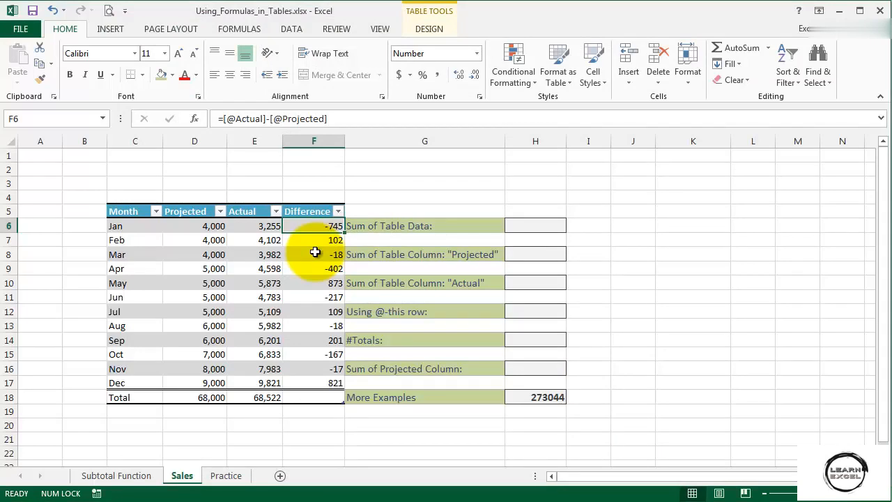
Enter the formula =SUM(Sales_Table) in H6 for the sum of table data
left_click(527, 226)
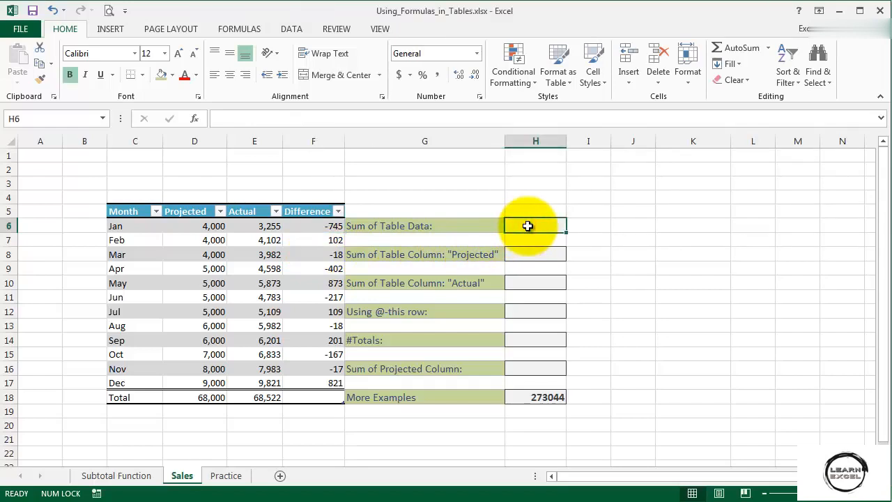
type("=")
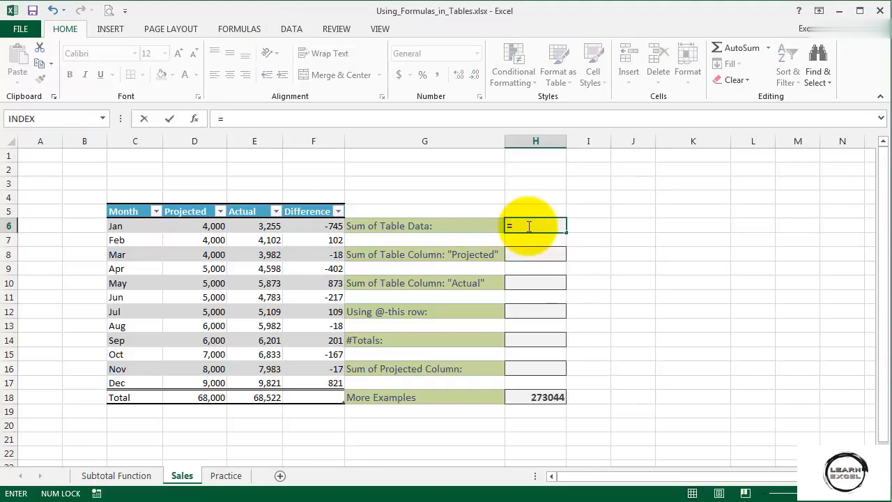
type("sum")
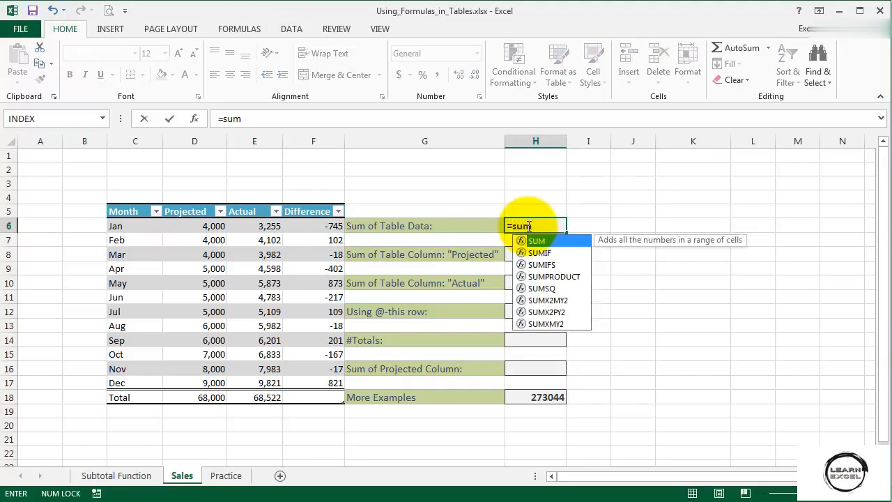
key("Tab")
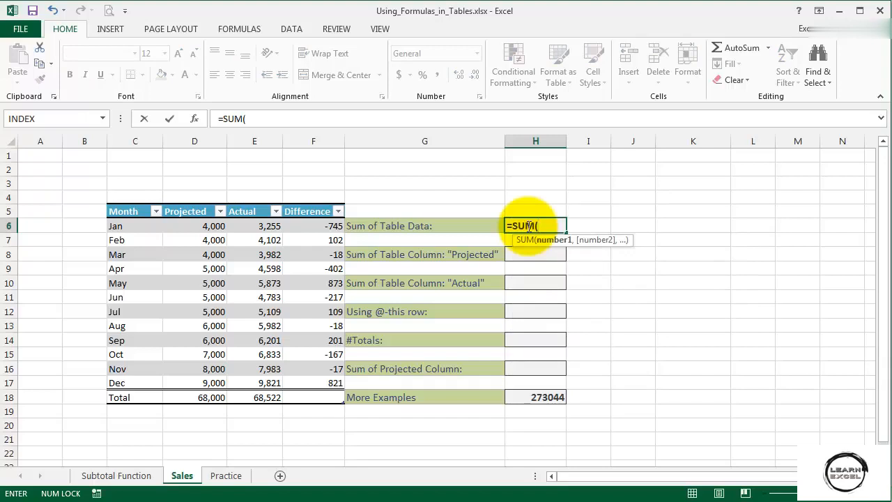
type("sa")
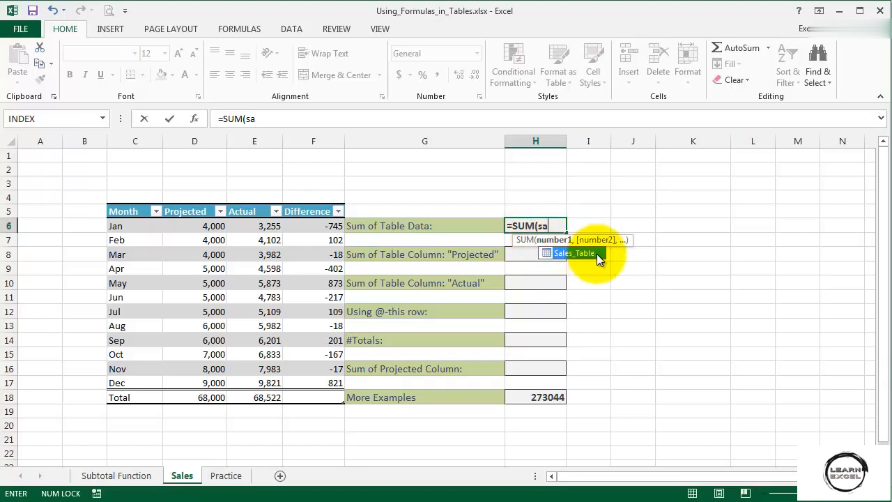
double_click(596, 253)
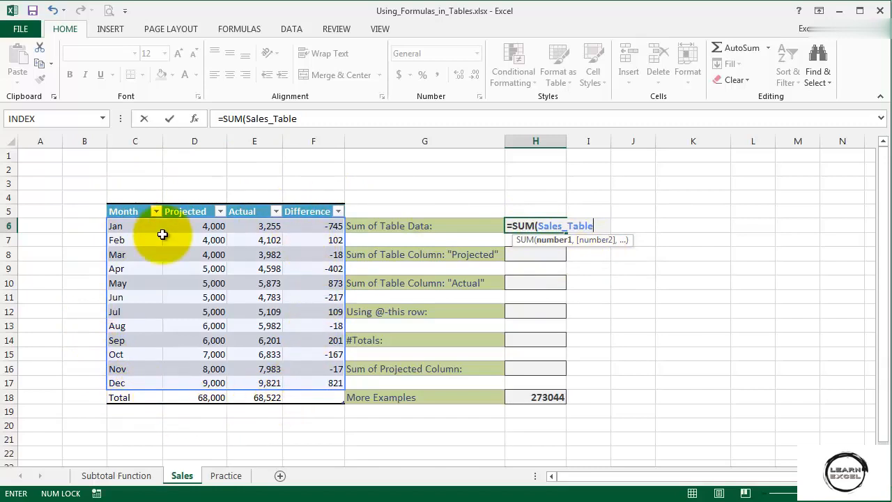
key("Return")
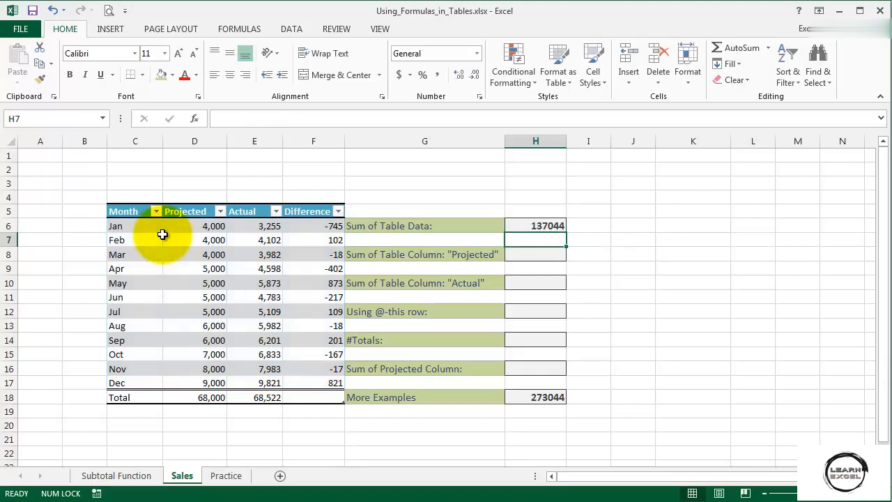
left_click(520, 224)
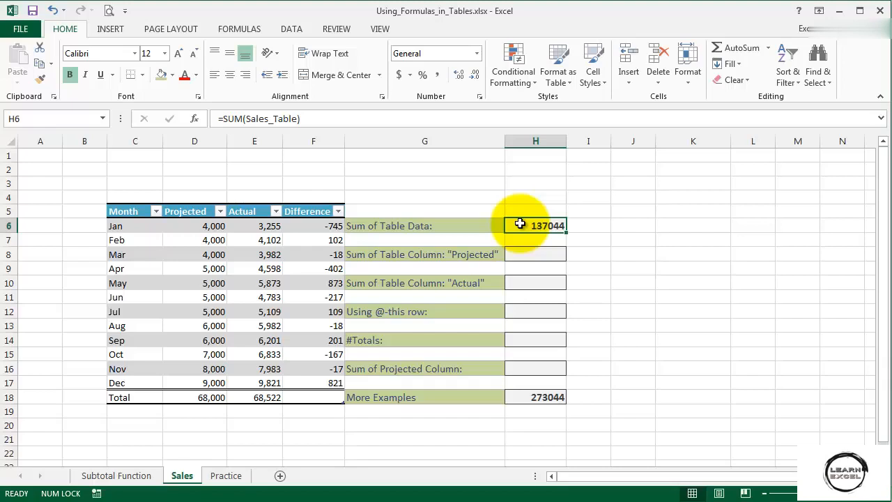
Rename the defined table name Sales_Table to Sales_Table_One and check the reference in the H6 formula
left_click(239, 29)
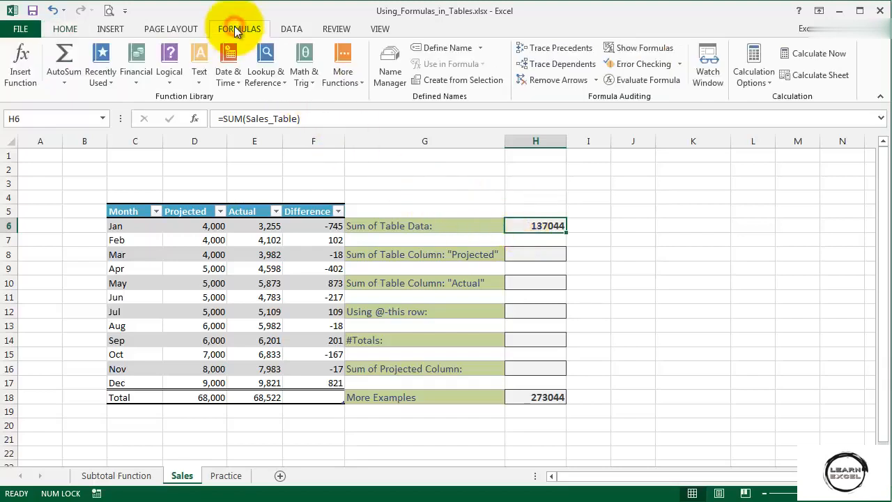
left_click(382, 78)
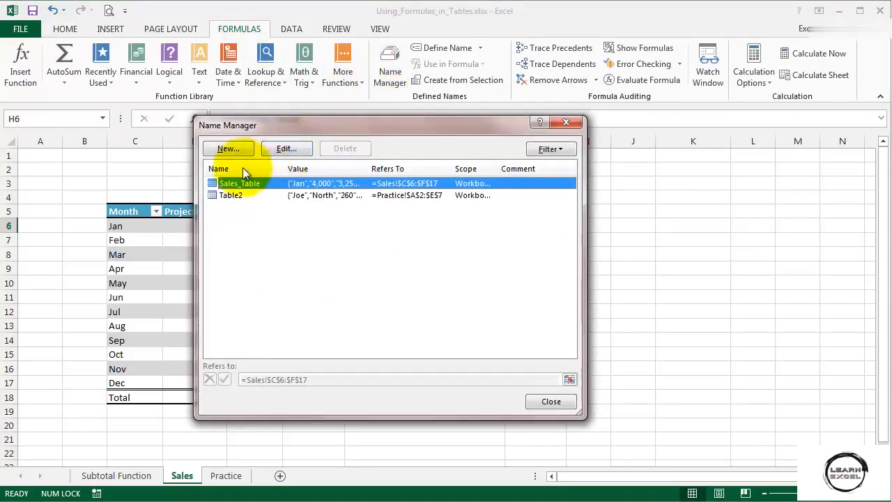
left_click(287, 151)
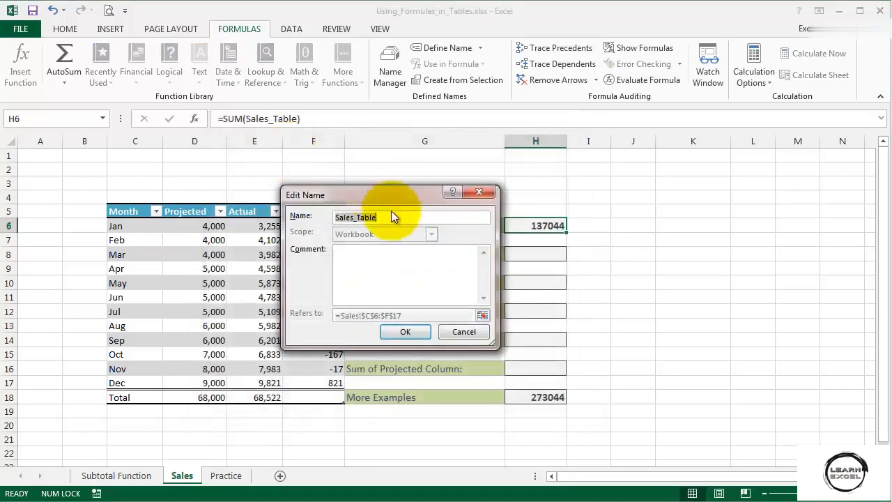
left_click(422, 218)
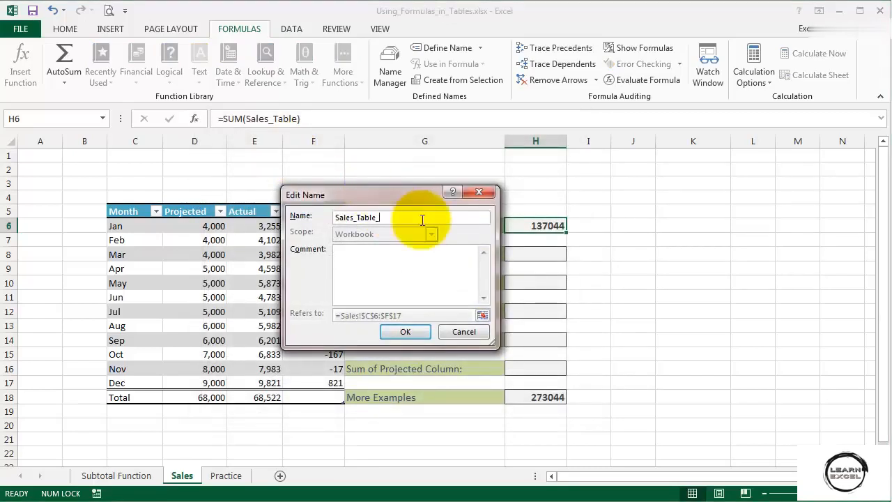
left_click(415, 331)
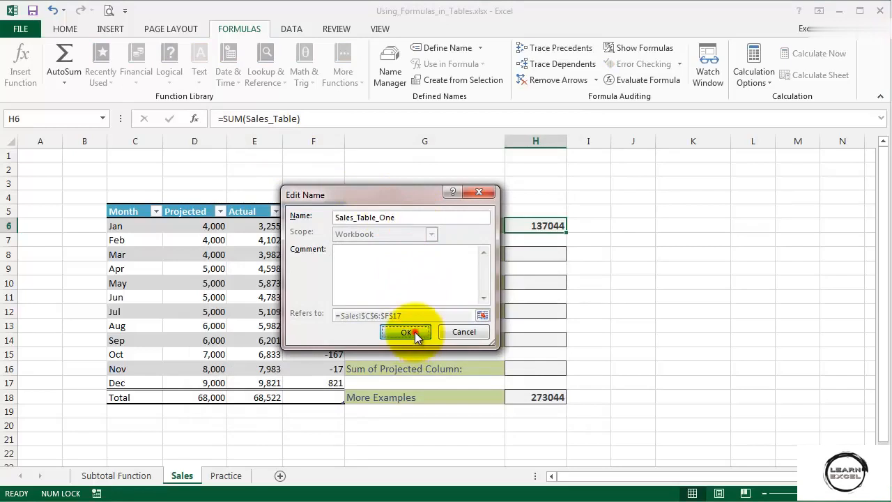
left_click(549, 402)
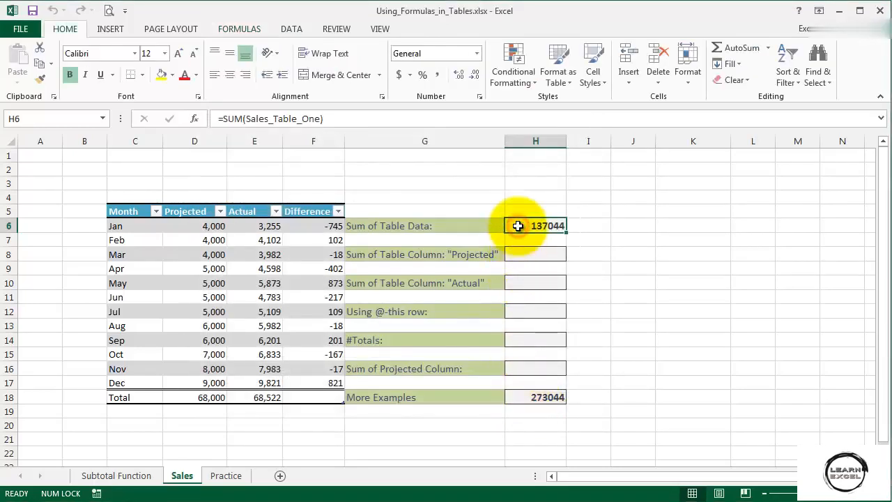
left_click(365, 121)
key("Escape")
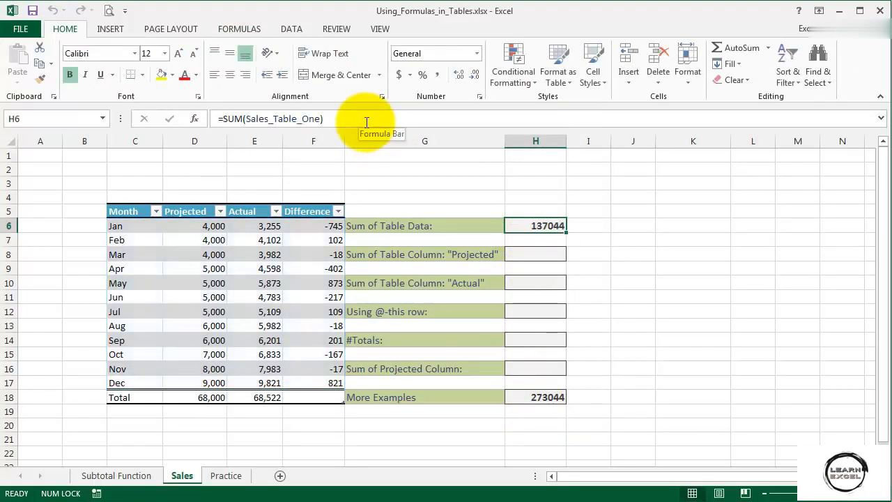
Enter the formula =SUM(Sales_Table_One[Projected]) in H8 to total the Projected column
left_click(535, 253)
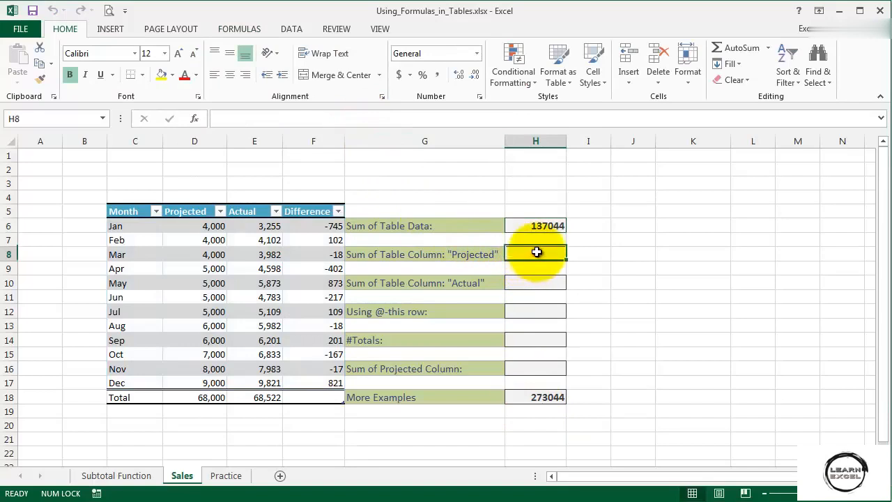
type("=sum")
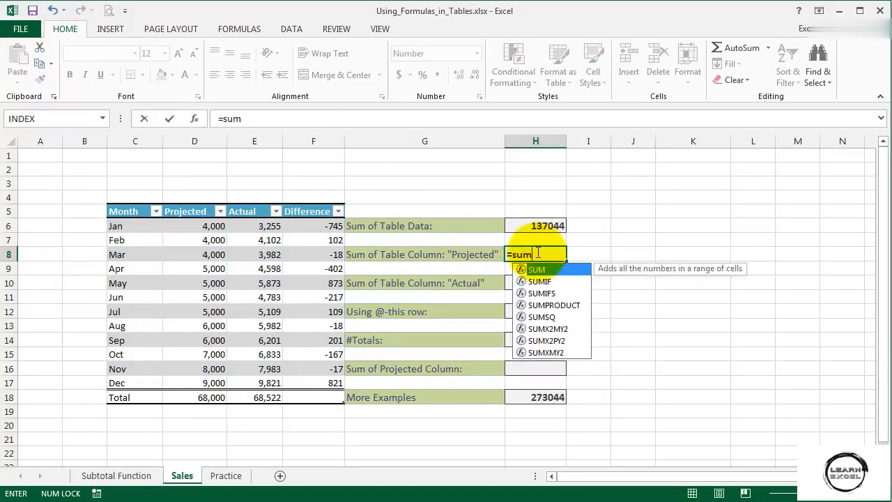
type("(sa")
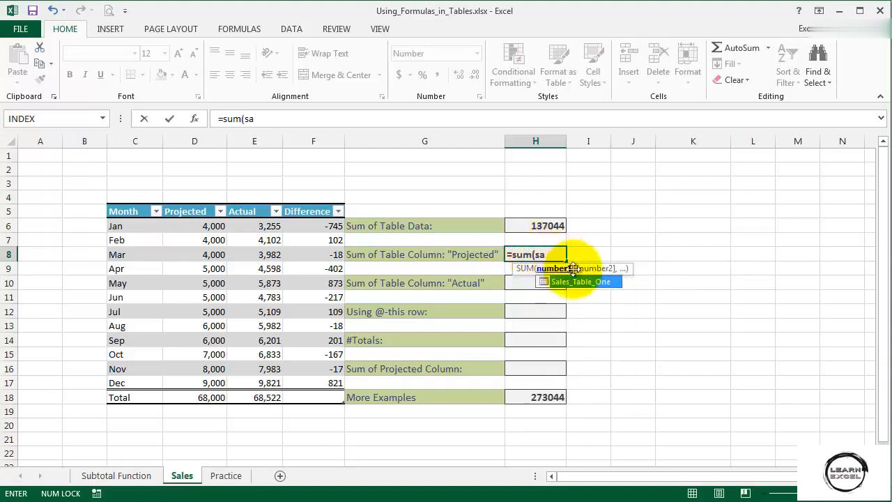
double_click(613, 281)
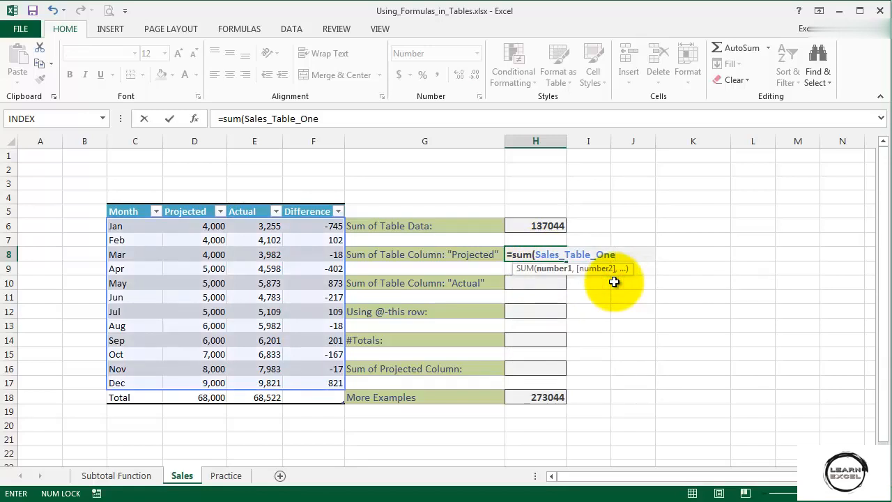
type("[")
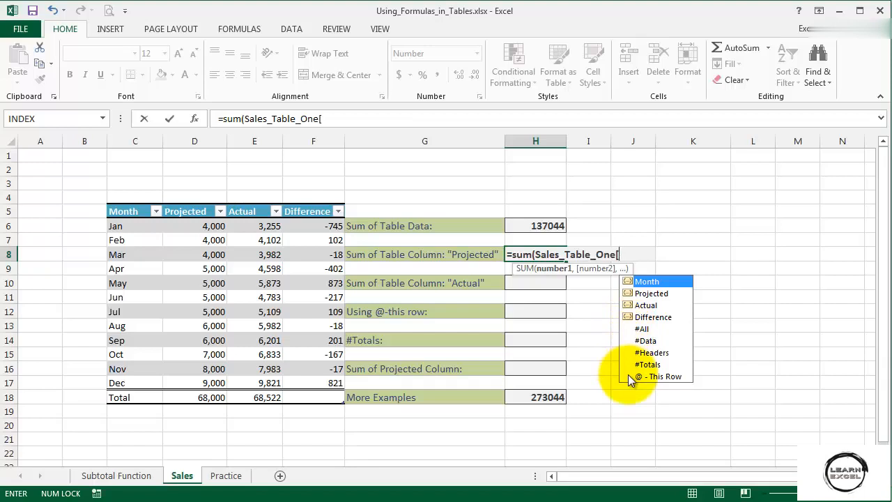
double_click(650, 294)
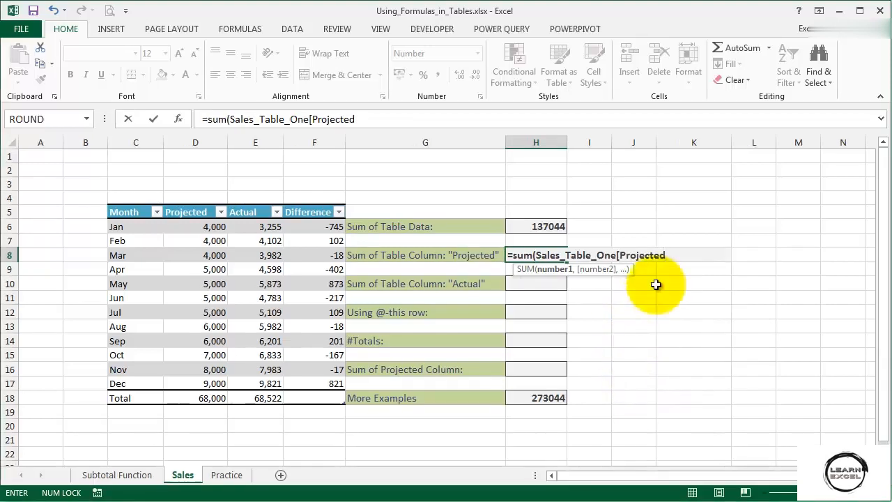
type("]")
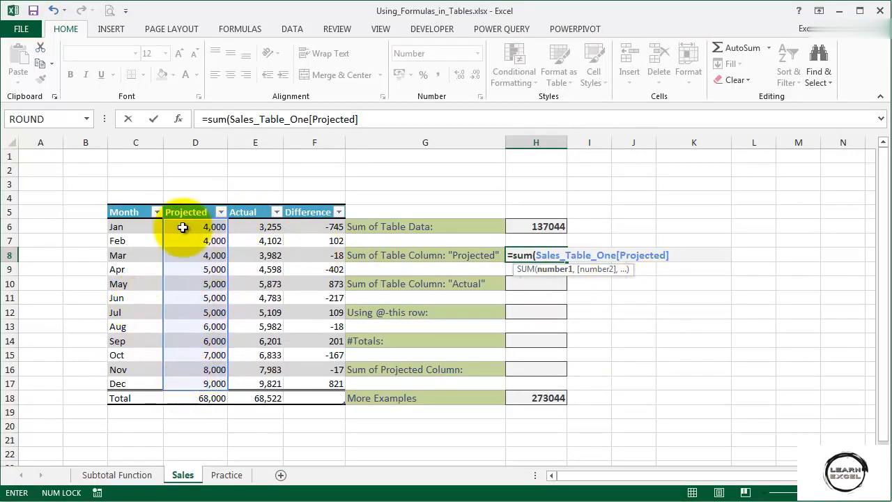
key("Return")
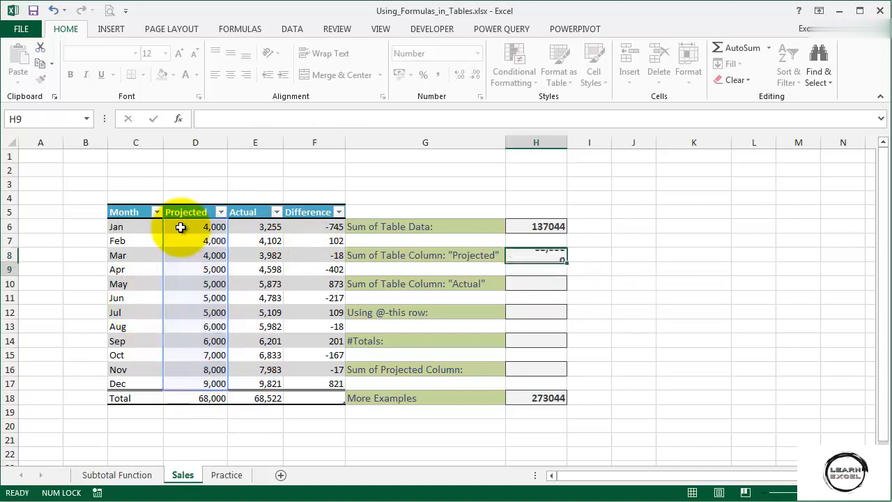
left_click(519, 255)
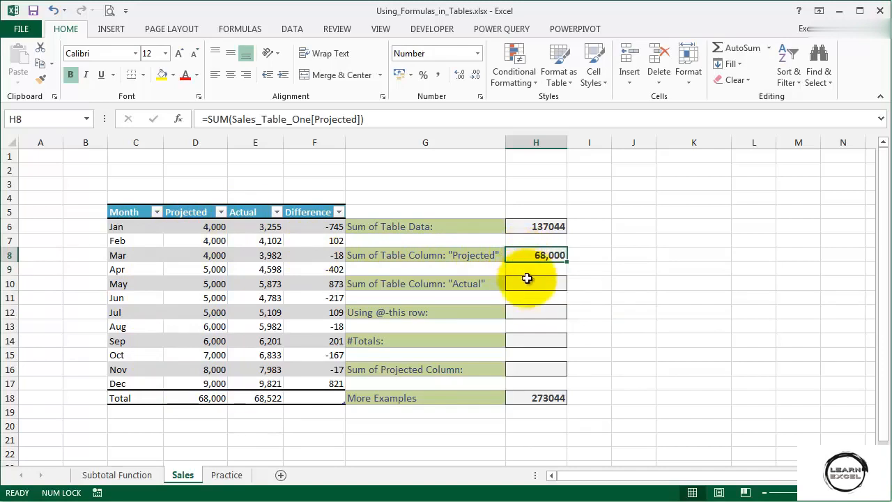
Sum the table's Actual column in H10 by selecting its data cells E6 to E17 for the SUM formula
left_click(526, 284)
type("=s")
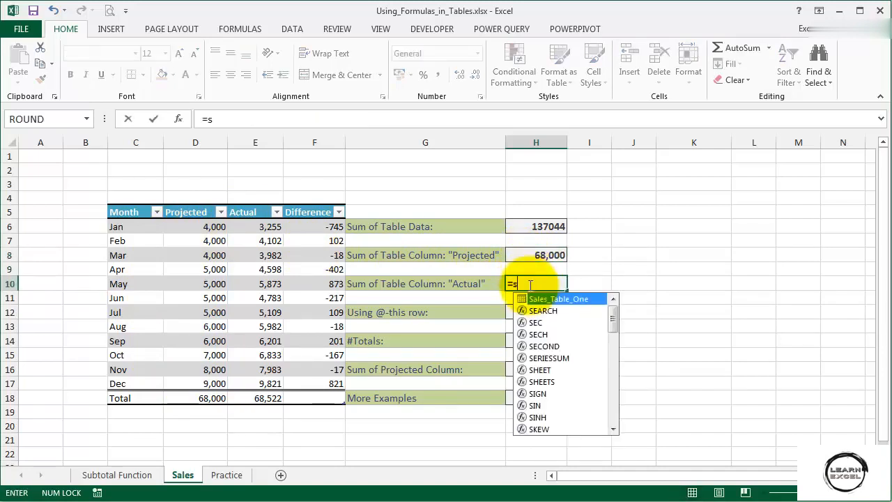
type("um")
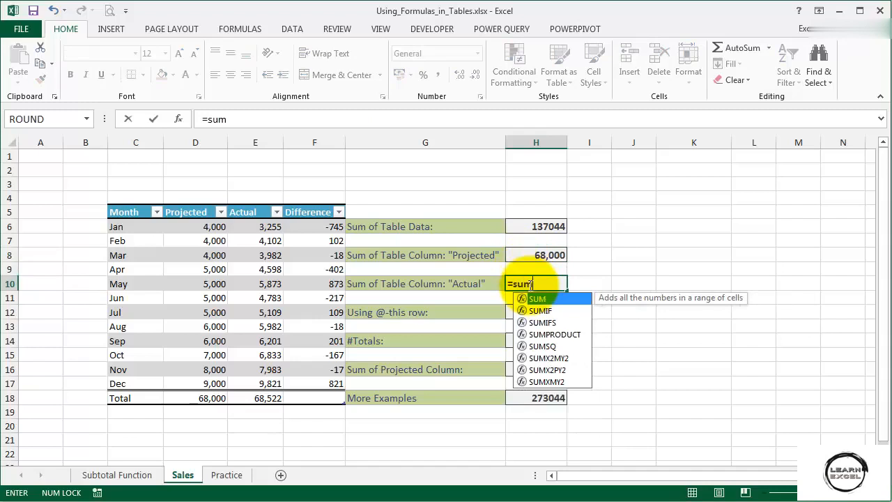
type("(")
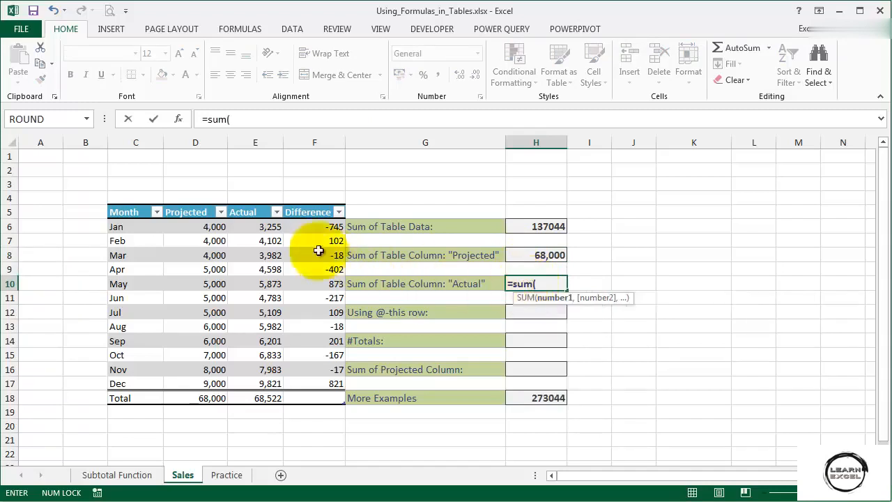
left_click_drag(244, 226, 248, 377)
key("Return")
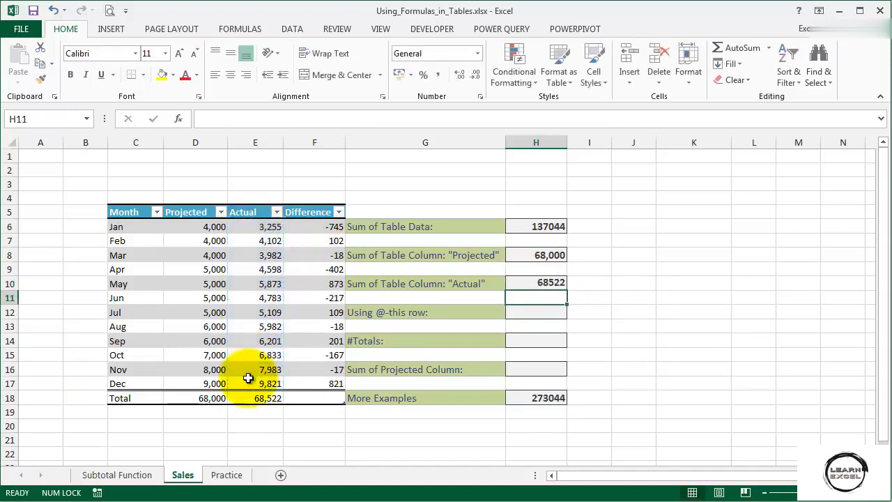
left_click(519, 282)
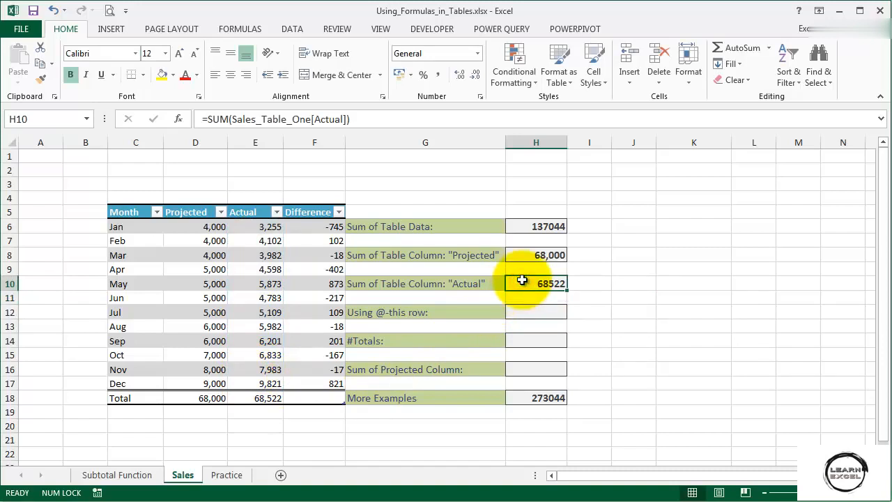
Begin a SUM formula in H12 that references Sales_Table_One with an open bracket for a table specifier
left_click(524, 311)
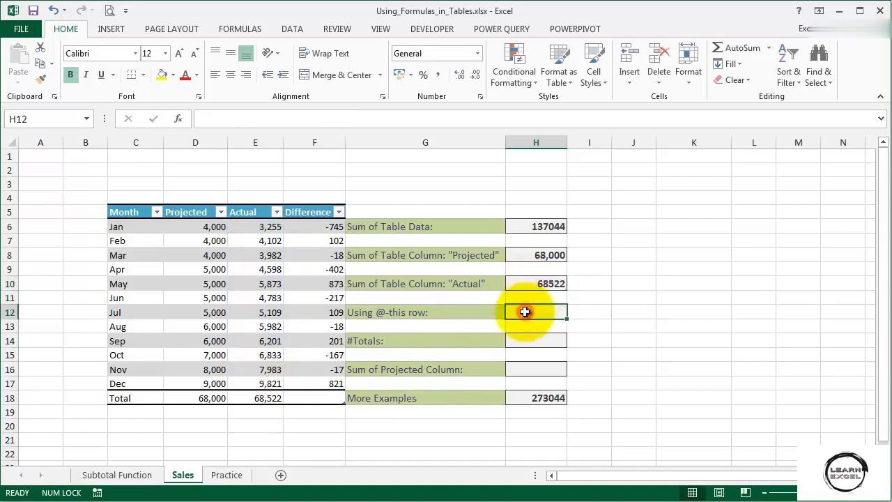
type("=s")
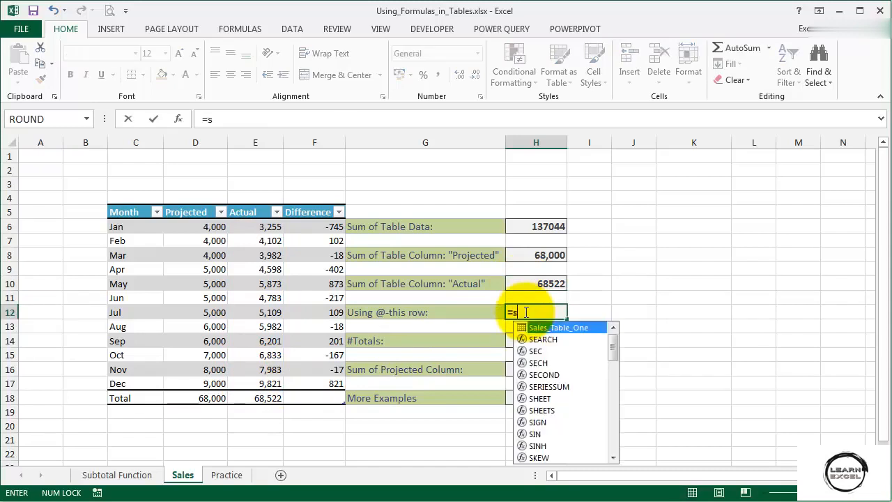
type("um(")
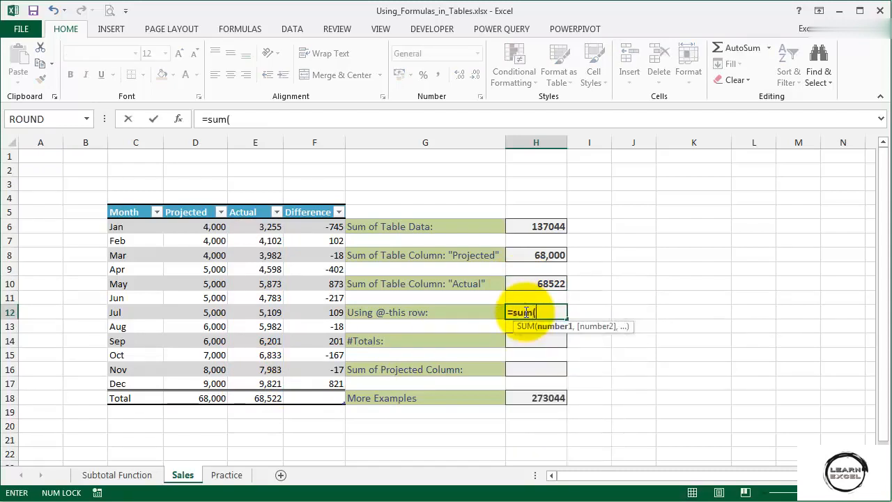
type("sa")
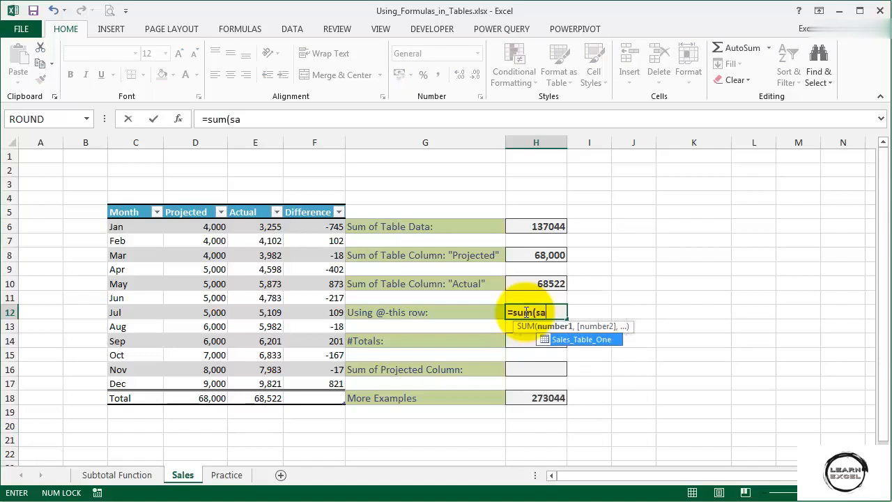
key("Tab")
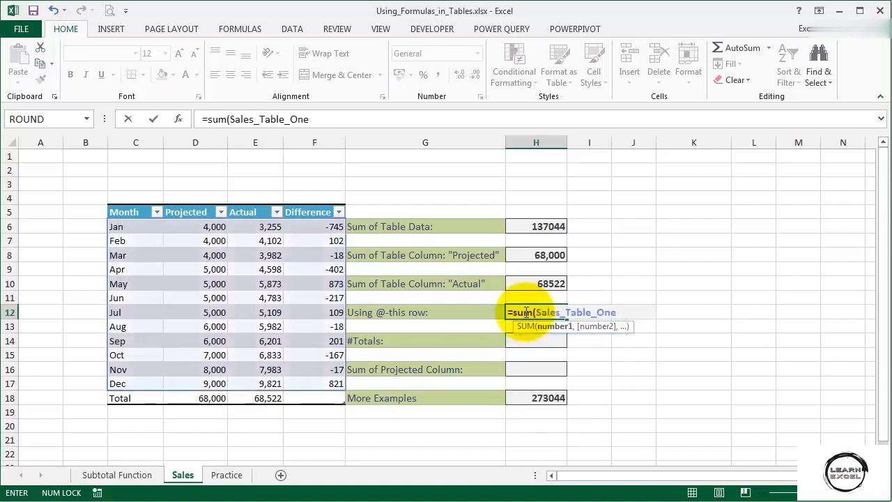
type("[")
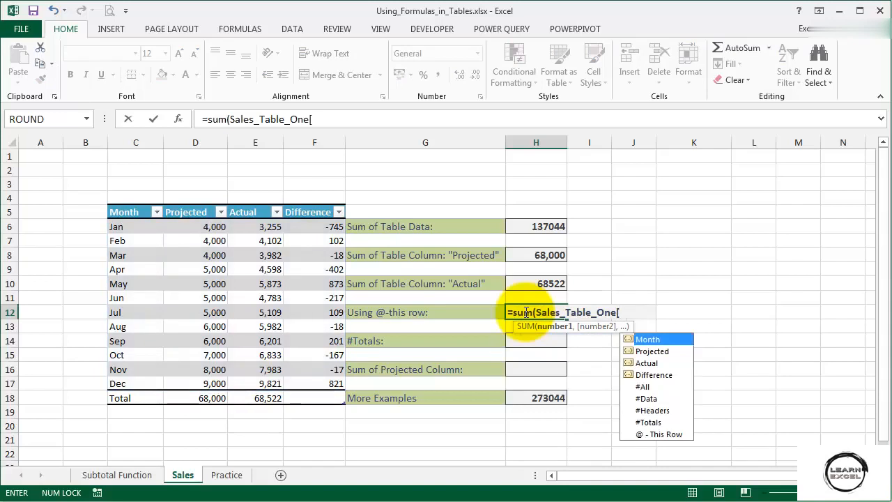
Try the #All specifier for Sales_Table_One in the H12 formula and remove it again
double_click(642, 387)
type("]")
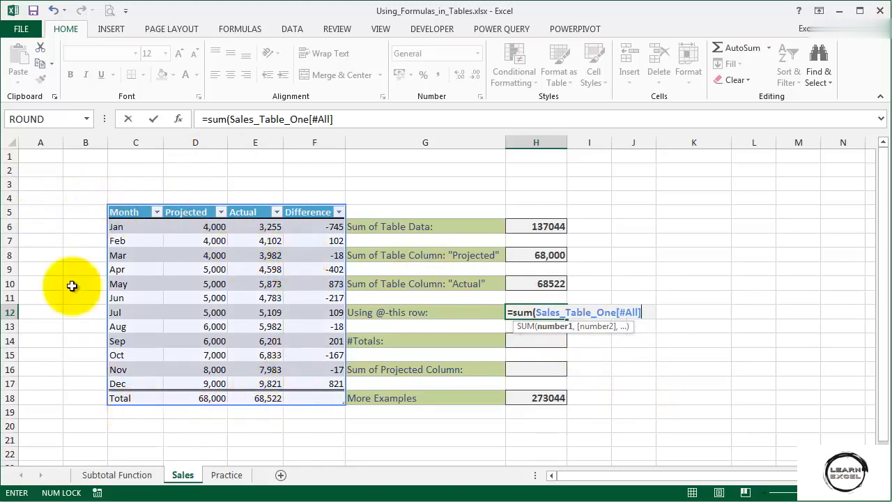
key("BackSpace")
key("BackSpace")
key("BackSpace")
key("BackSpace")
key("BackSpace")
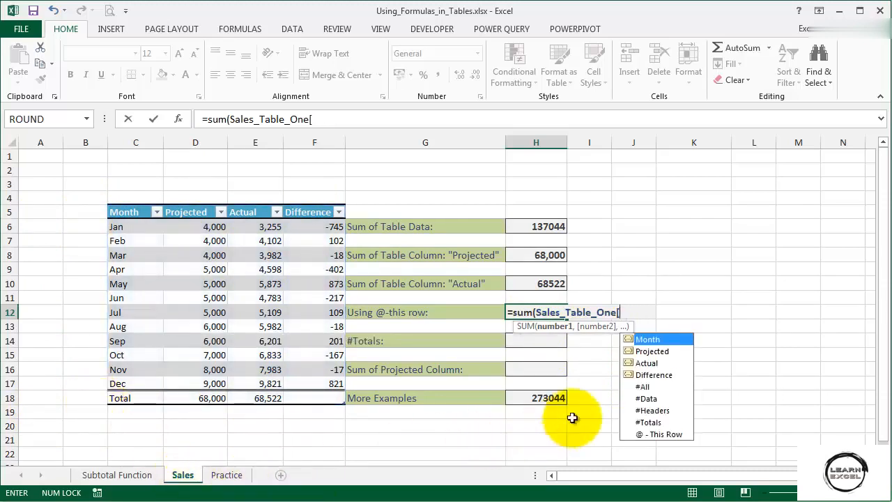
Try the #Data specifier for Sales_Table_One in the H12 formula and remove it again
left_click(643, 398)
double_click(643, 398)
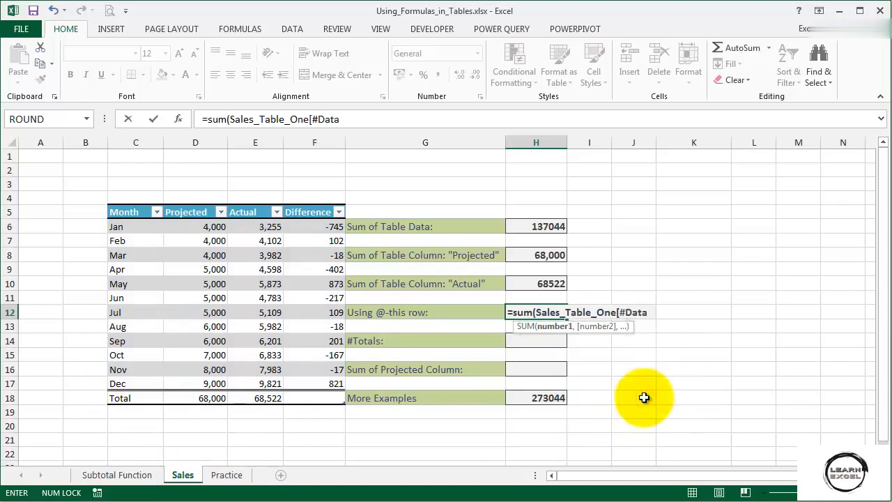
type("]")
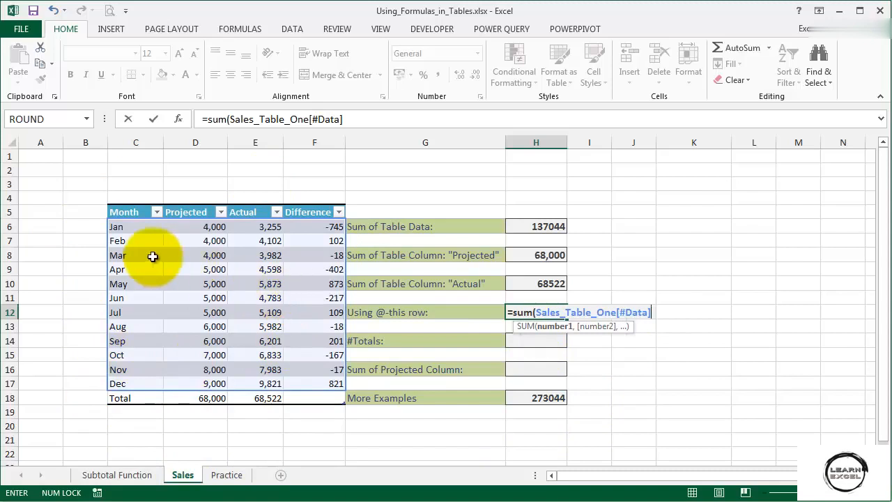
key("BackSpace")
key("BackSpace")
key("BackSpace")
key("BackSpace")
key("BackSpace")
key("BackSpace")
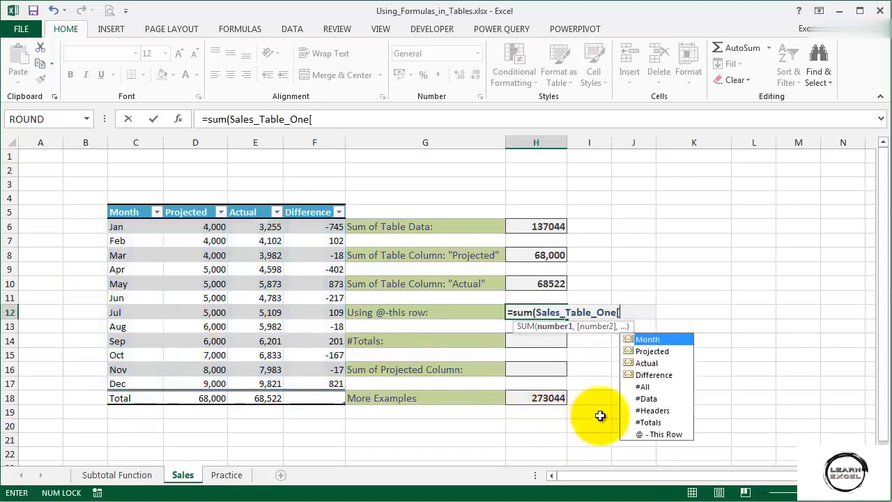
Try the #Headers specifier for Sales_Table_One in the H12 formula and remove it again
double_click(645, 410)
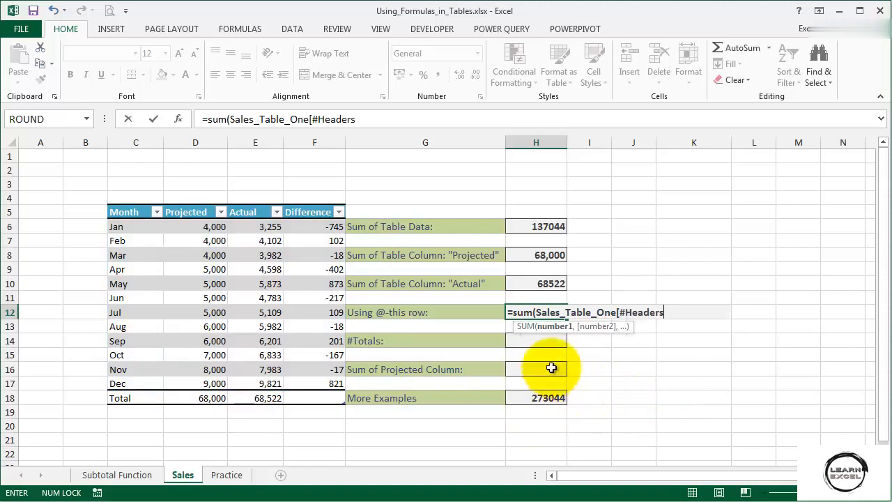
type("]")
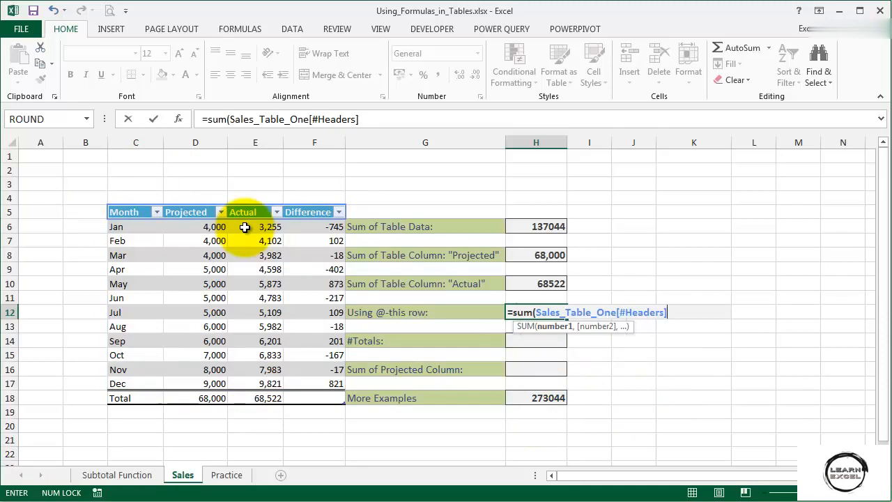
key("BackSpace")
key("BackSpace")
key("BackSpace")
key("BackSpace")
key("BackSpace")
key("BackSpace")
key("BackSpace")
key("BackSpace")
key("BackSpace")
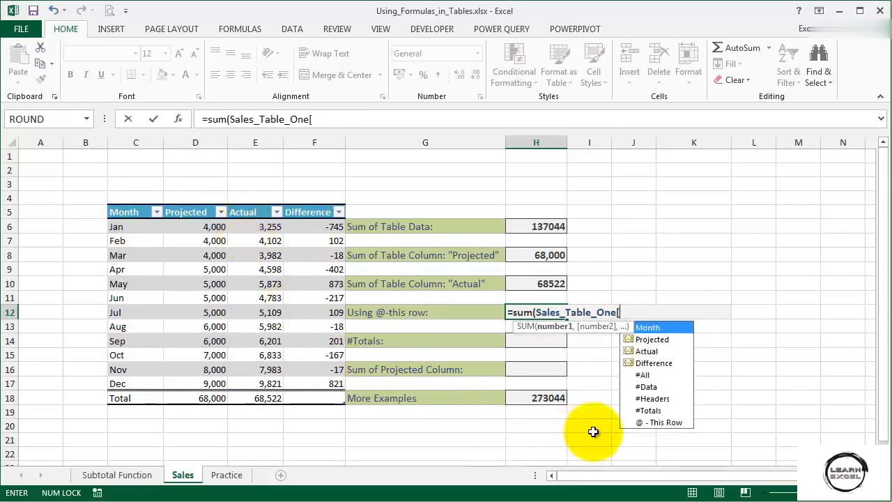
double_click(660, 423)
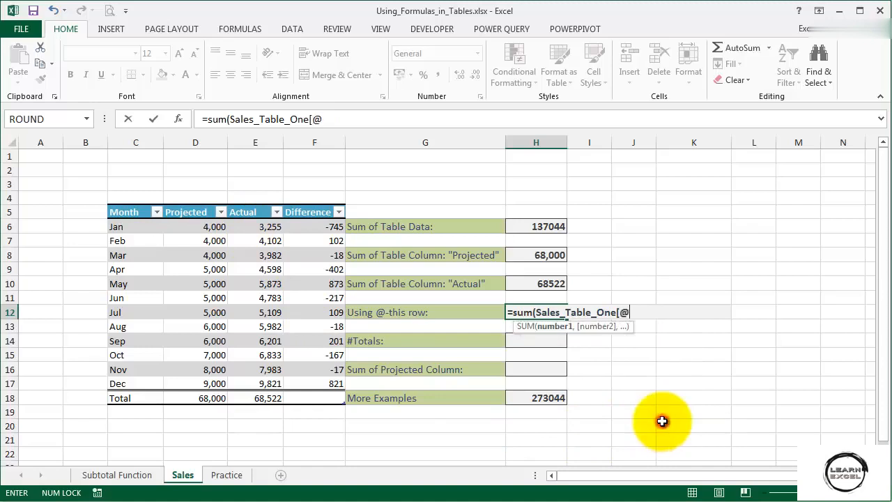
type("]")
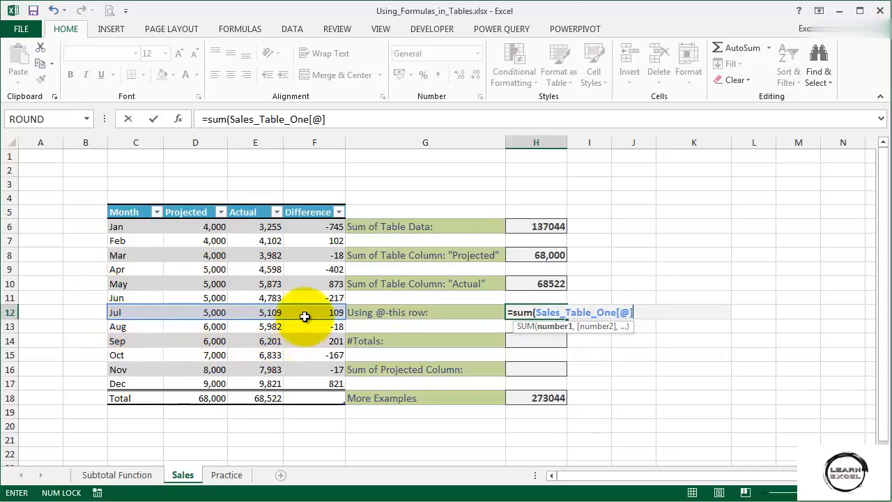
key("BackSpace")
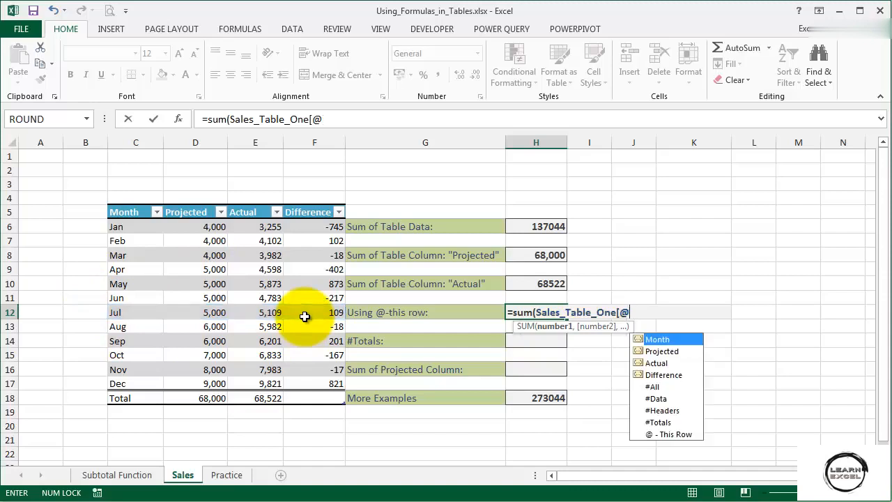
double_click(669, 351)
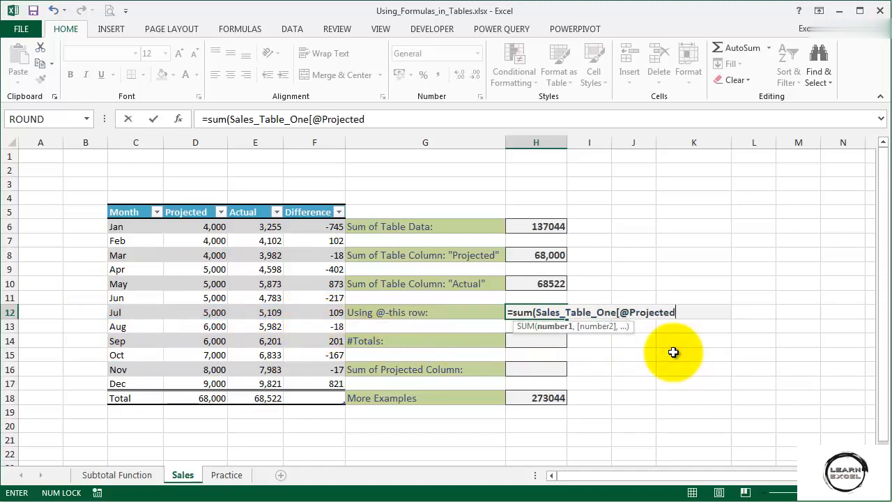
type("]")
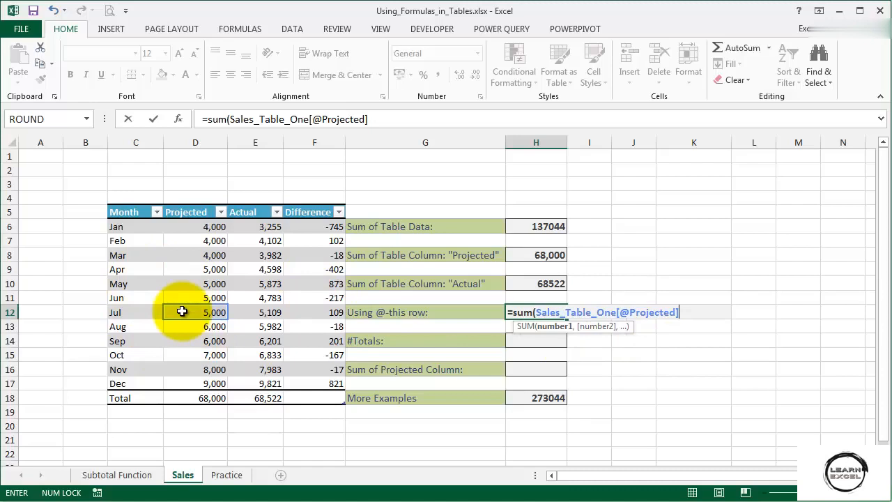
type(")")
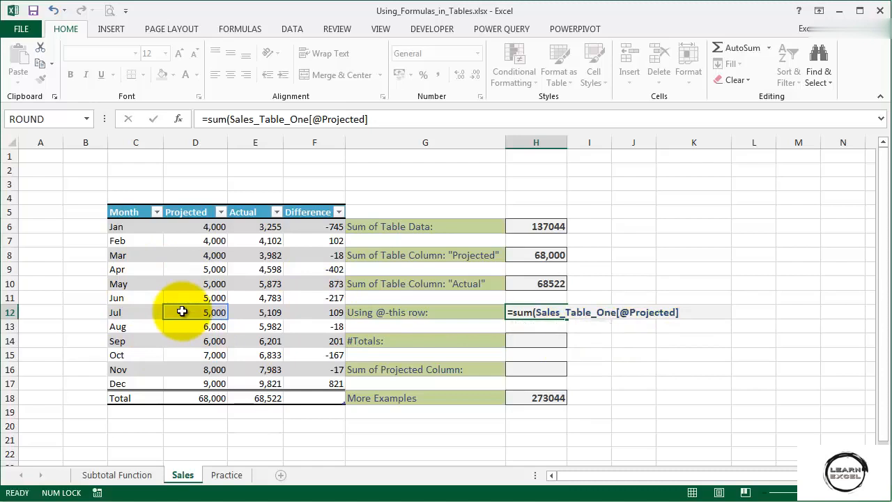
key("Return")
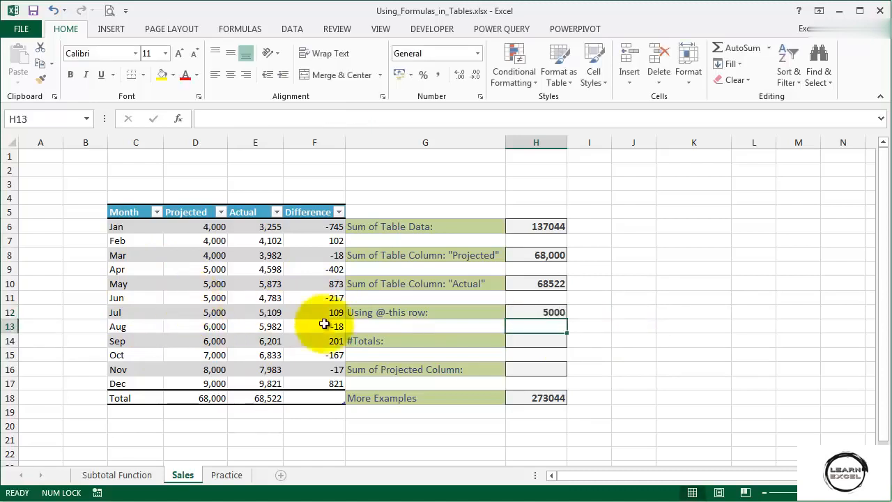
left_click(526, 312)
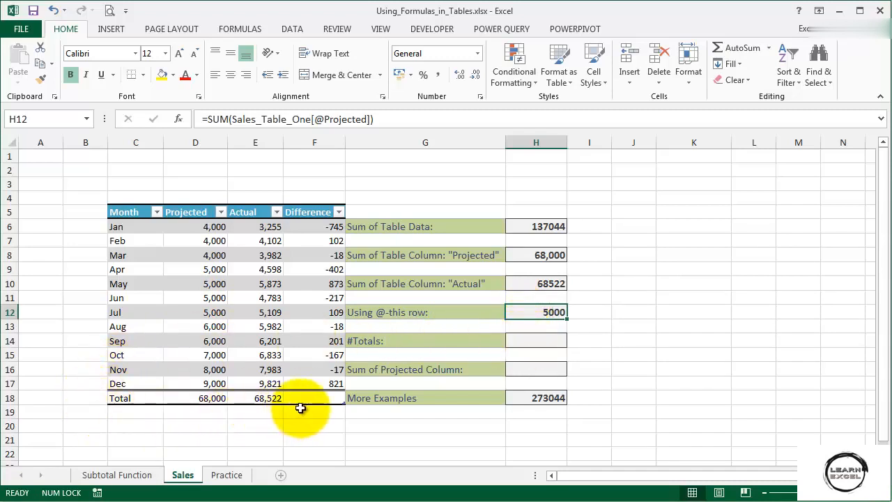
Enter the formula =SUM(Sales_Table_One[#Totals]) in H14 to sum the table's total row, and check the entered formula
left_click(518, 339)
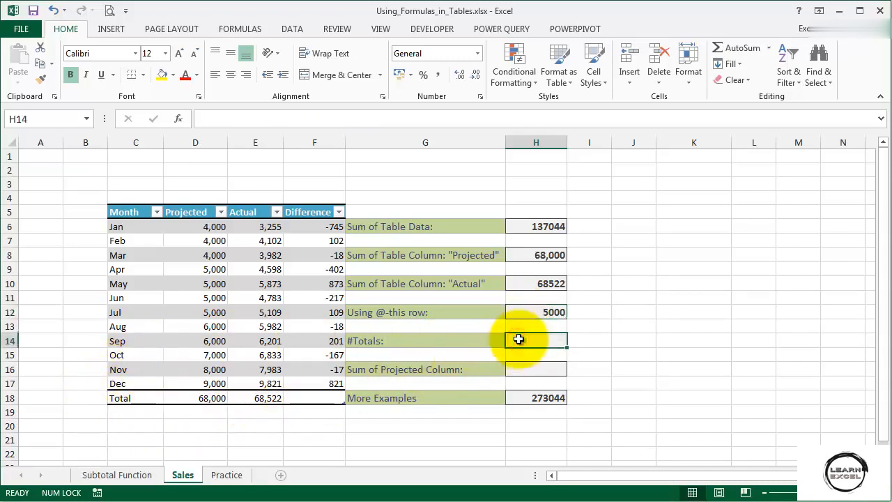
type("=su")
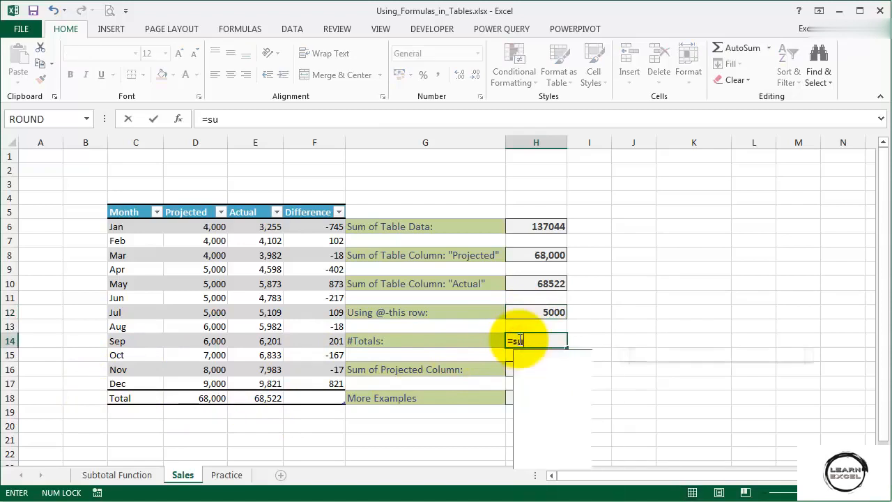
type("m(")
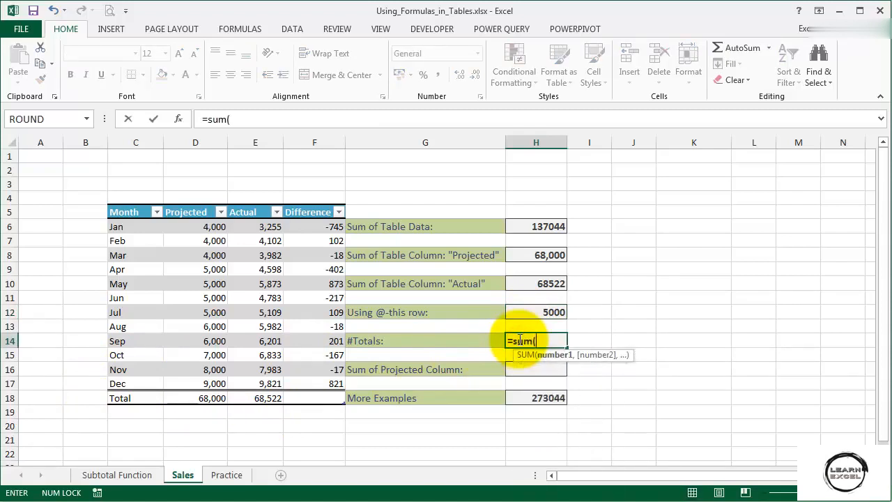
type("sa")
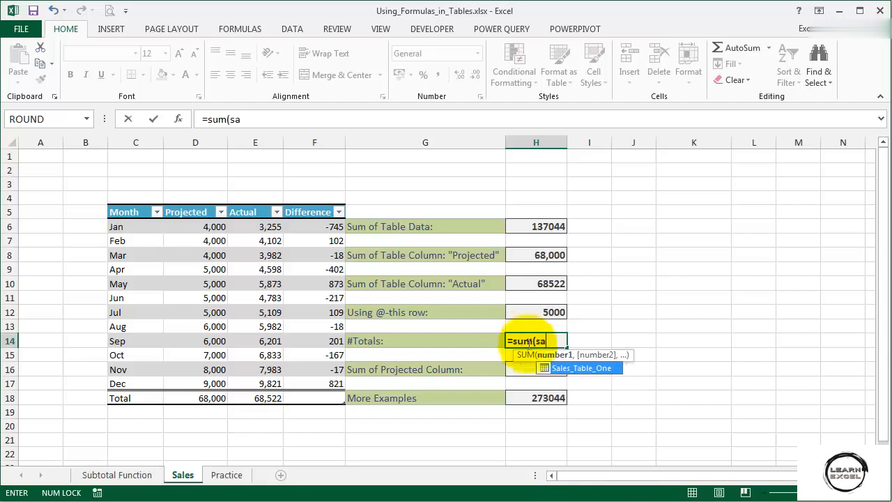
double_click(613, 367)
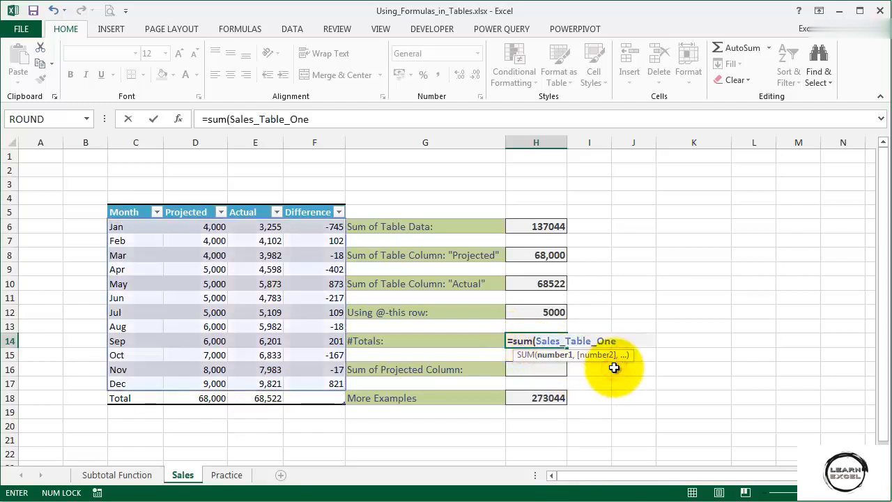
type("[")
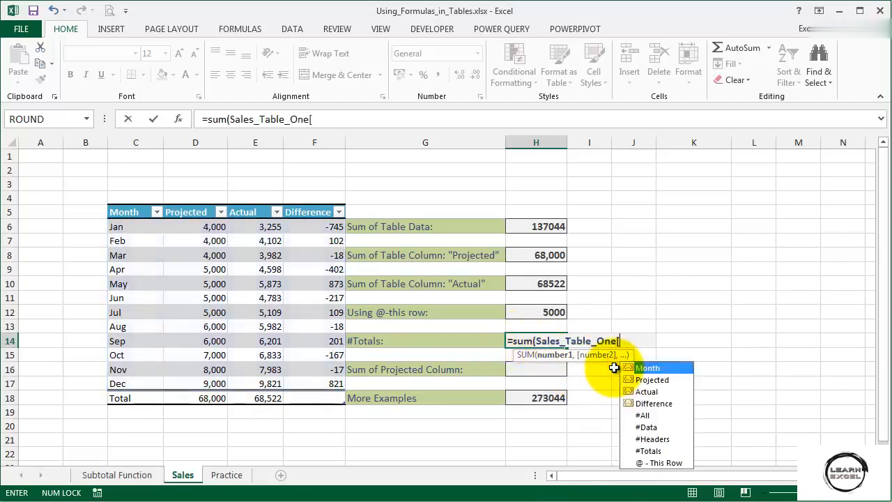
double_click(640, 449)
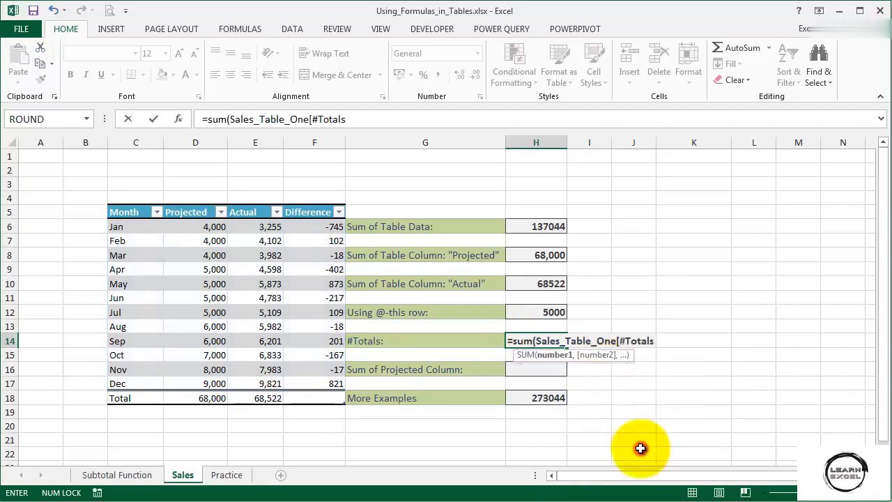
type("]")
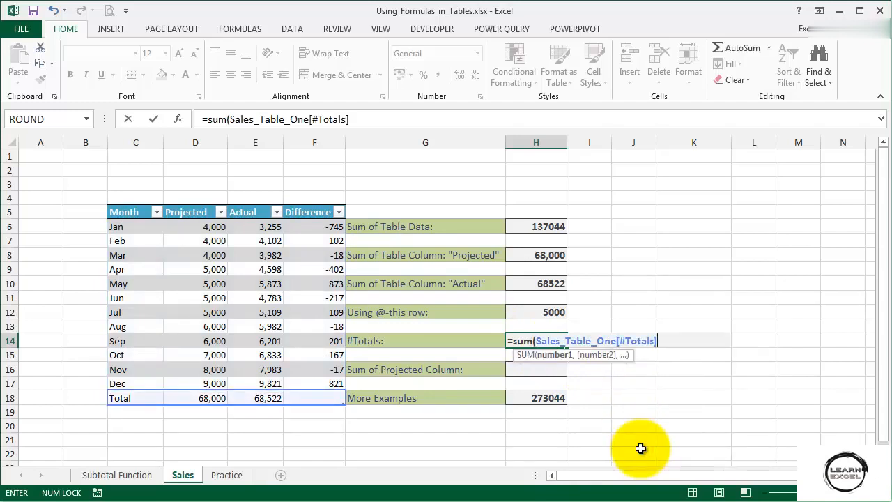
key("Return")
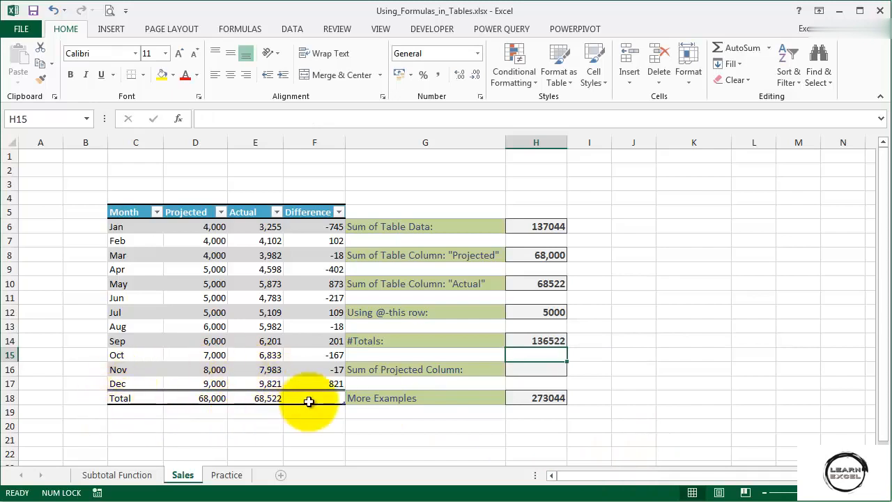
left_click(521, 341)
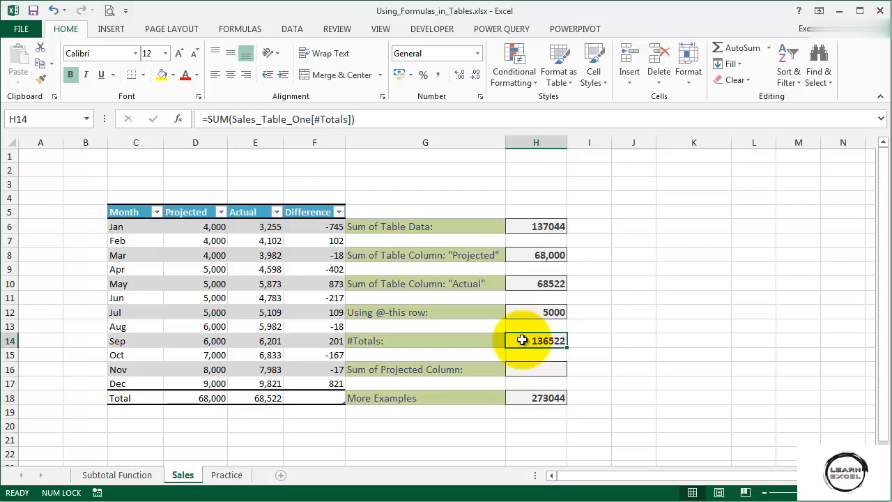
Enter the formula =SUM(Sales_Table_One[[#All],[Projected]]) in H16 to sum the whole Projected column, and check the entered formula
left_click(523, 369)
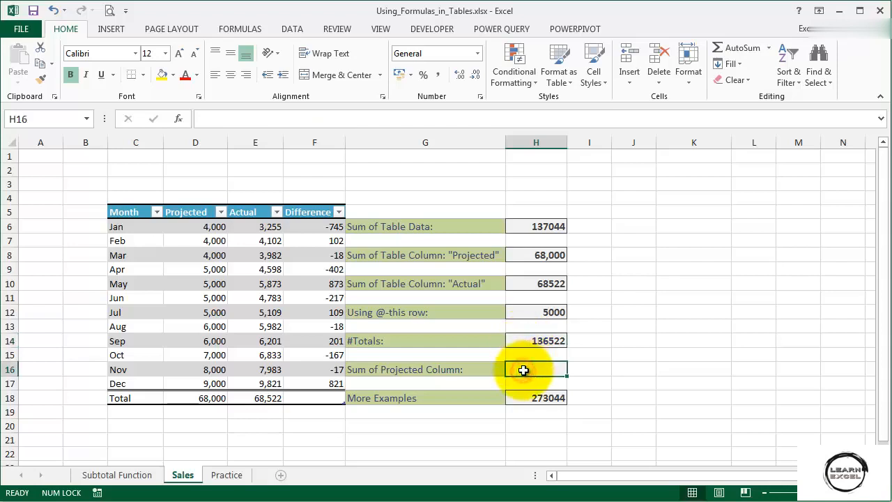
type("=s")
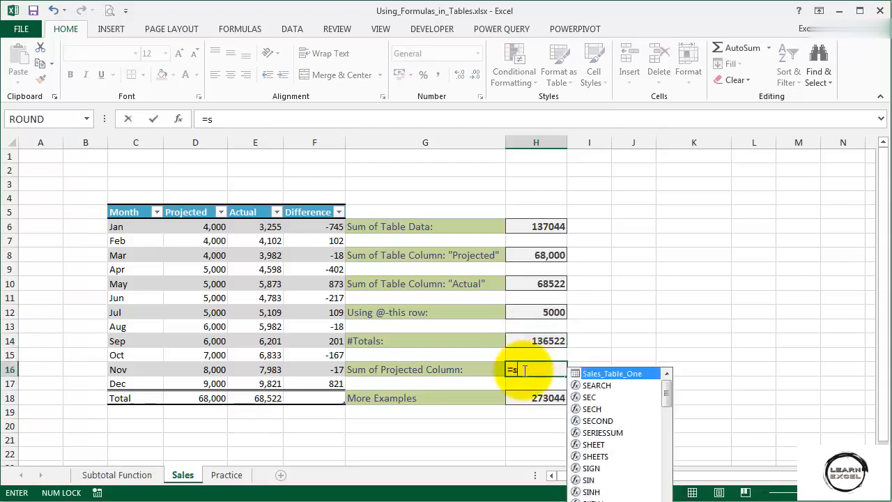
type("um(")
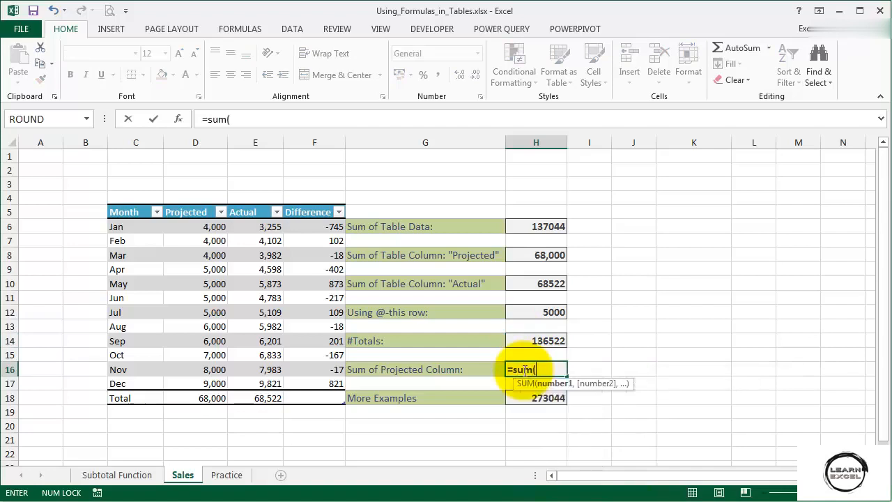
type("sa")
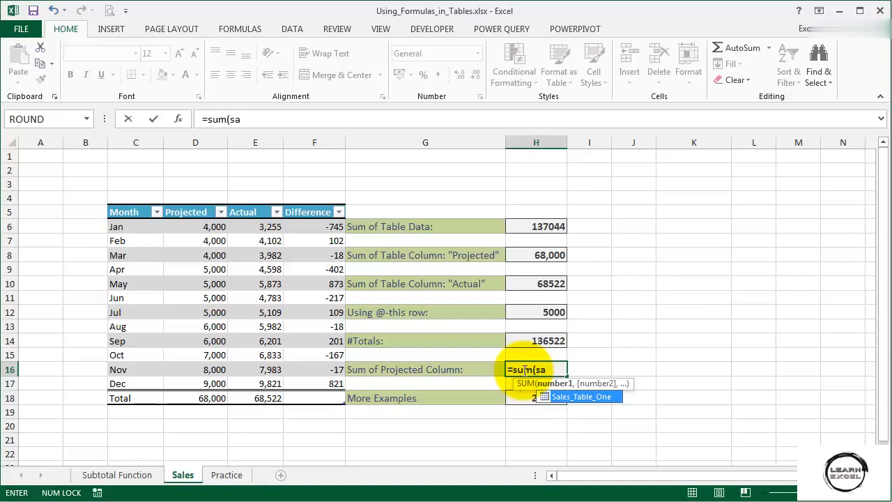
double_click(617, 399)
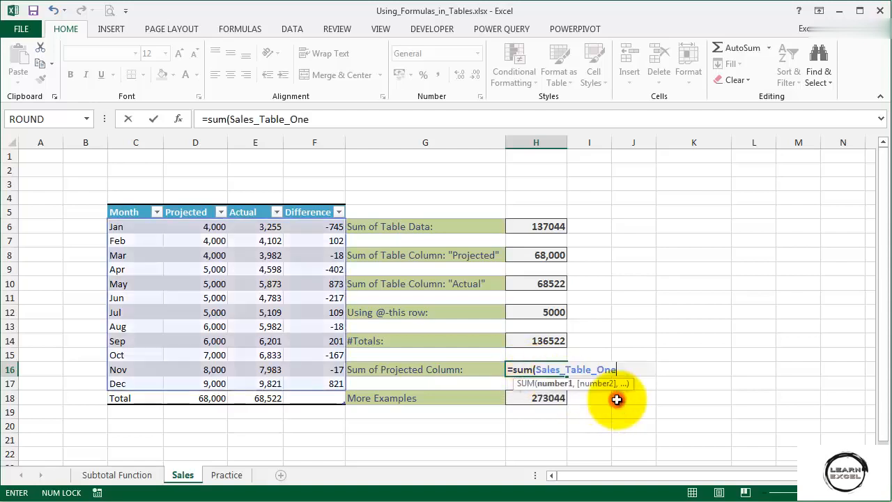
type("[[")
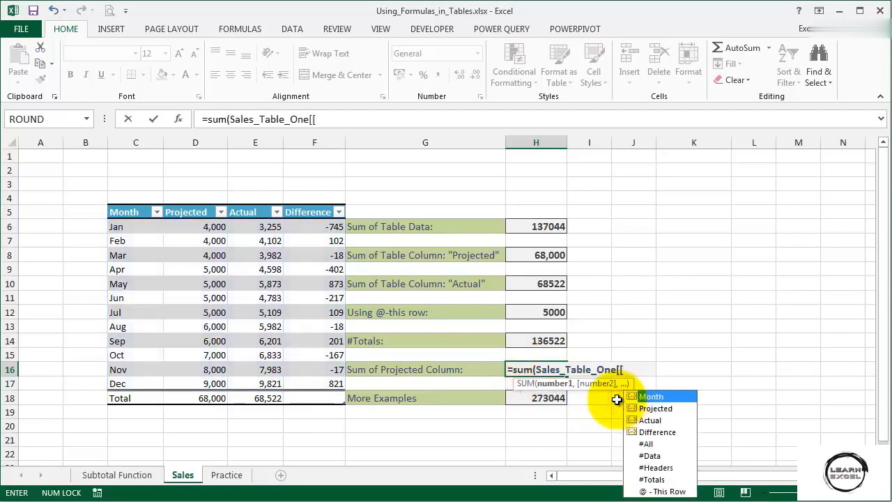
double_click(644, 441)
type("],")
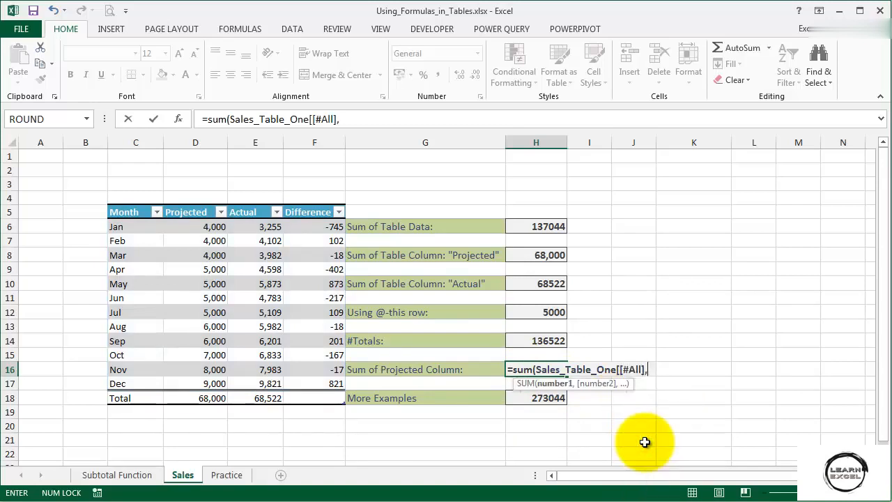
type("[")
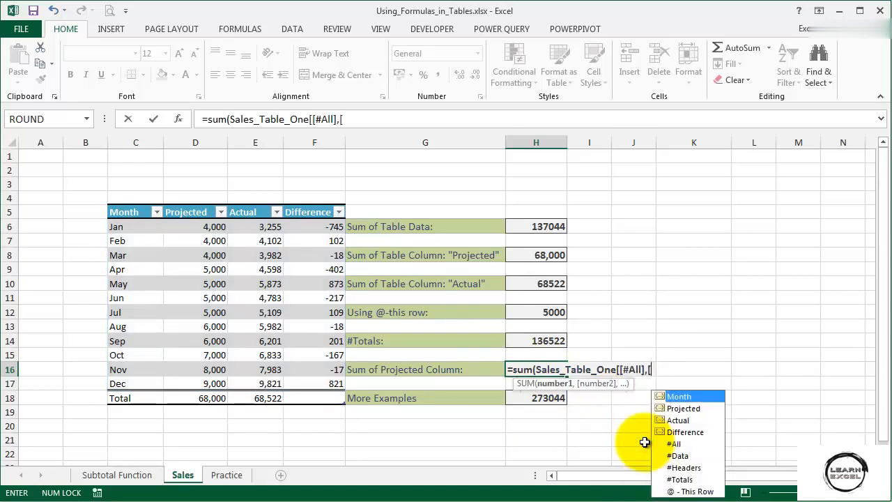
double_click(686, 408)
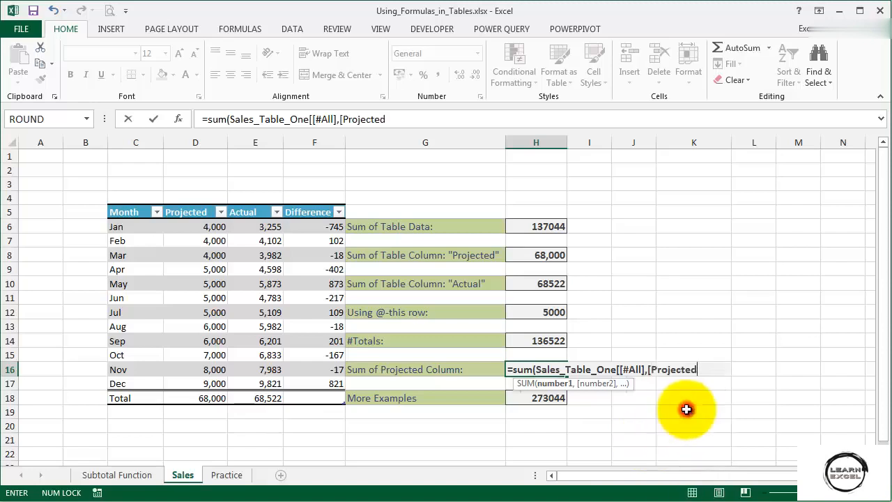
type("]]")
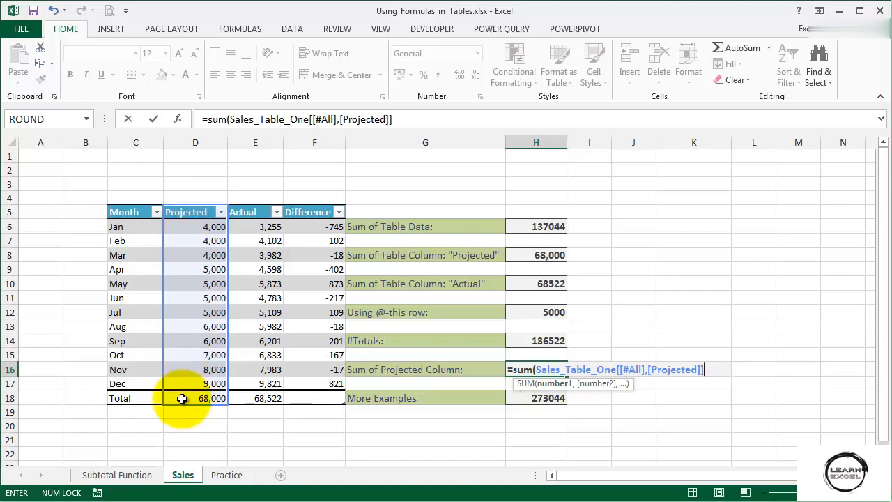
key("Return")
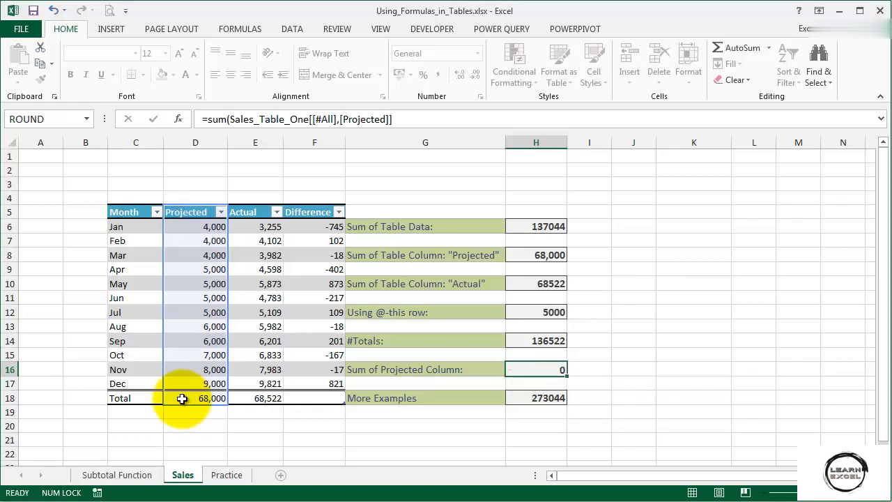
left_click(517, 370)
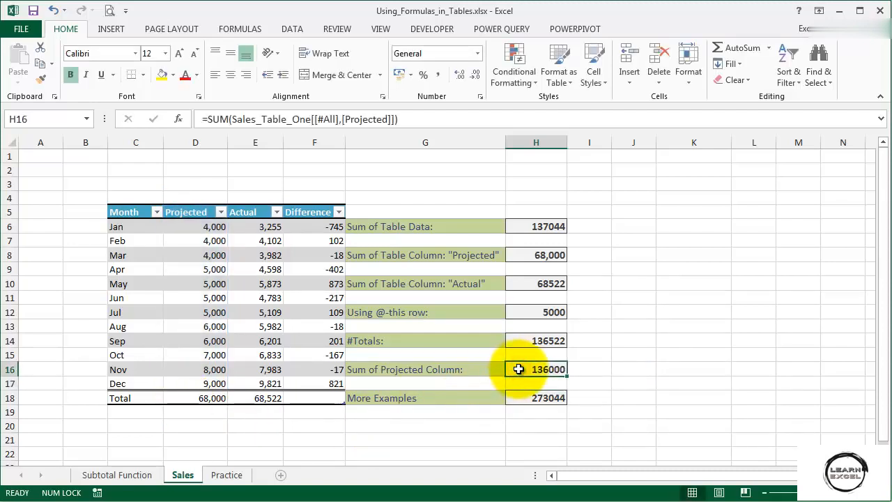
Replace the #All specifier with #Data in the H16 formula for the Projected column
left_click(451, 120)
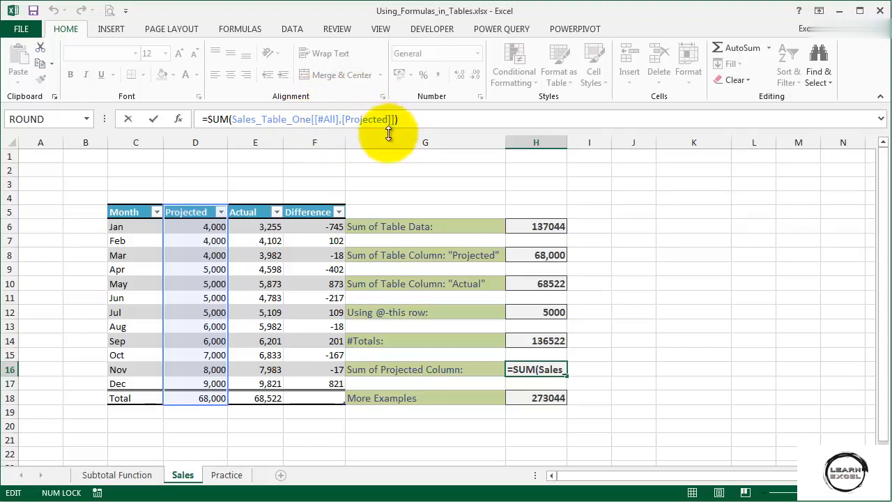
left_click(332, 120)
key("BackSpace")
key("Delete")
key("Delete")
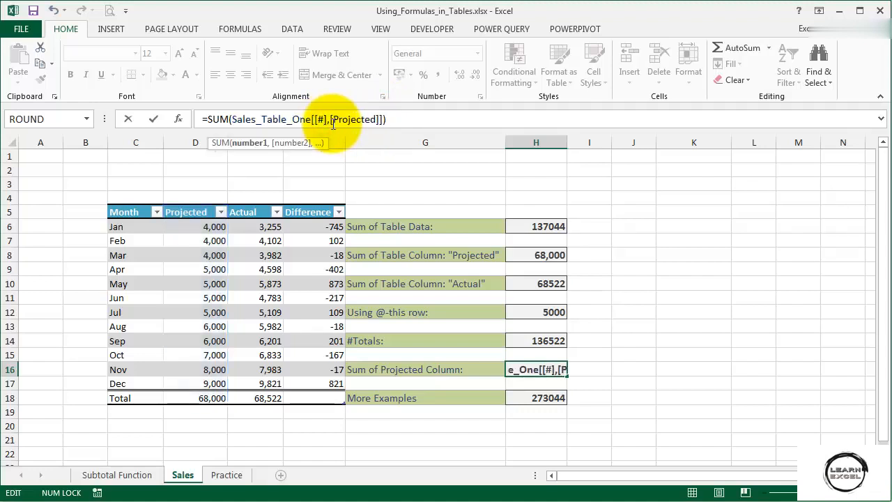
type("Data")
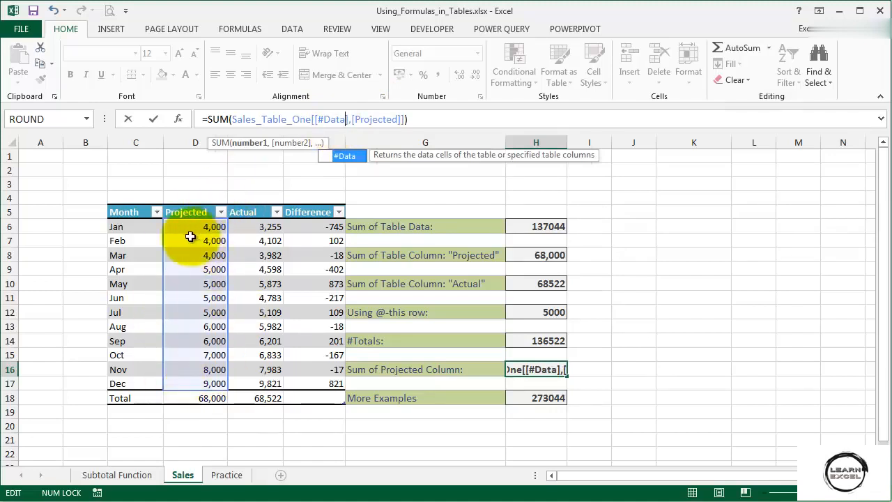
Change the specifier in the H16 formula to #Totals for the Projected column
key("BackSpace")
key("BackSpace")
key("BackSpace")
key("BackSpace")
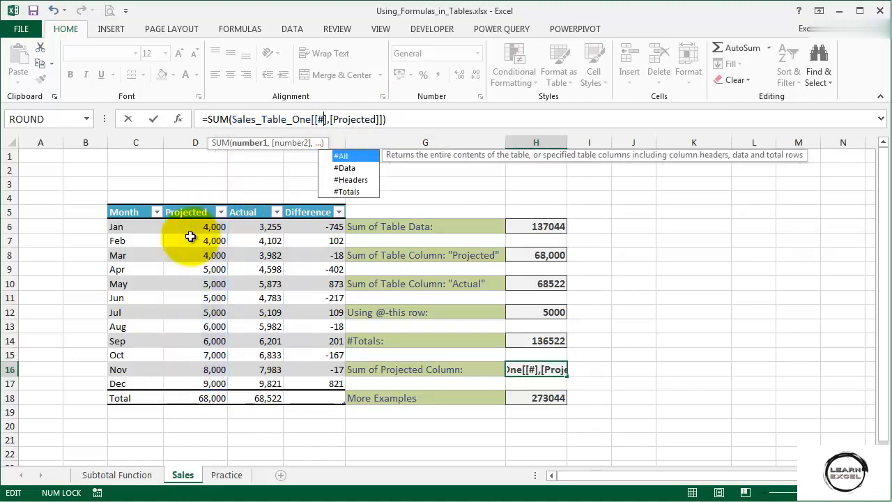
type("Totals")
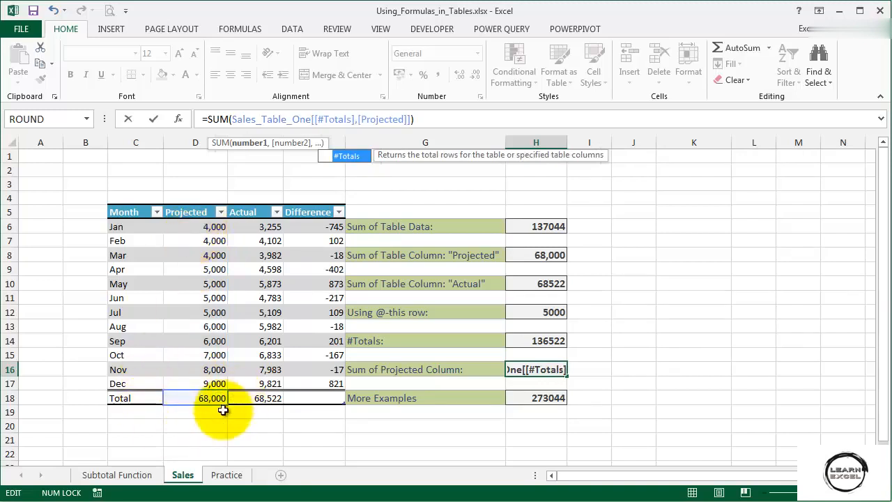
Try the #Headers specifier for the Projected column in the H16 formula and finish editing the cell
key("BackSpace")
key("BackSpace")
key("BackSpace")
key("BackSpace")
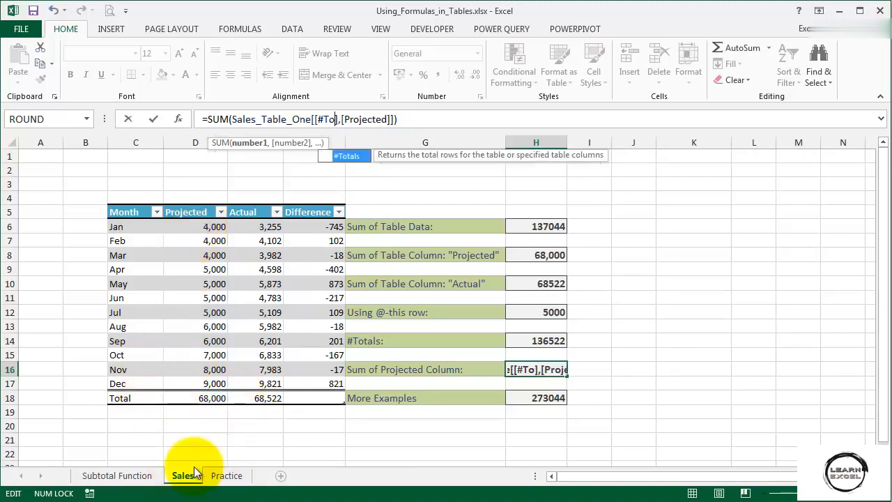
key("BackSpace")
key("BackSpace")
type("Hea")
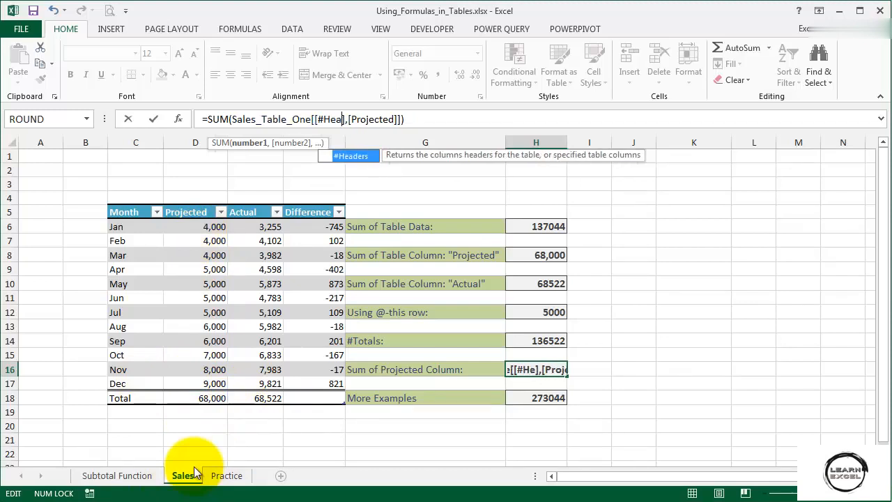
key("Tab")
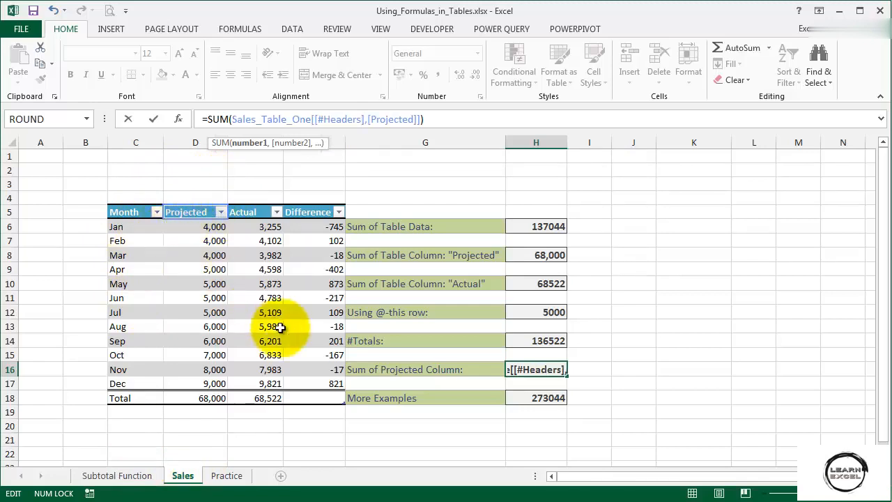
key("ctrl+Return")
Edit the More Examples formula in H18 to use #Data instead of #All for the Month to Actual columns
left_click(522, 398)
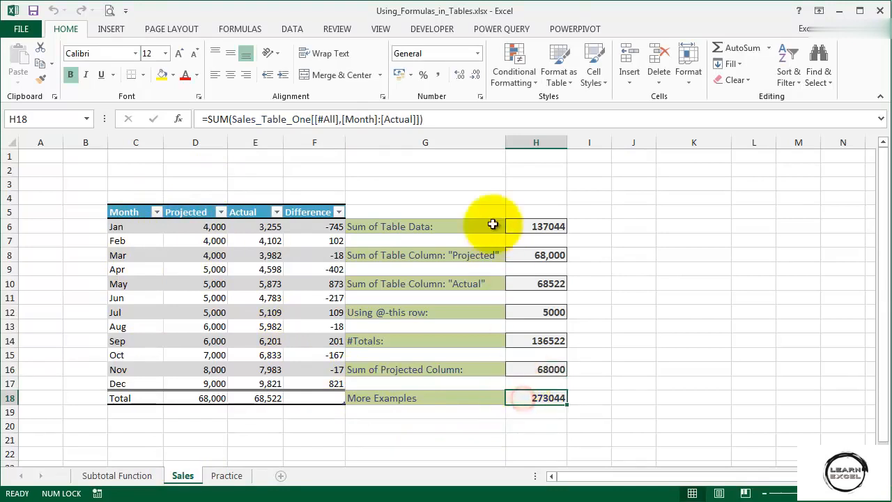
left_click(468, 117)
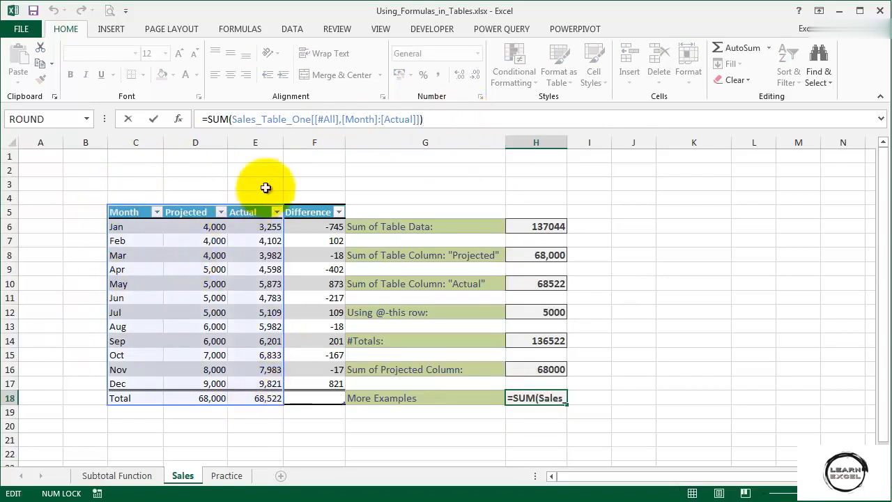
left_click(323, 119)
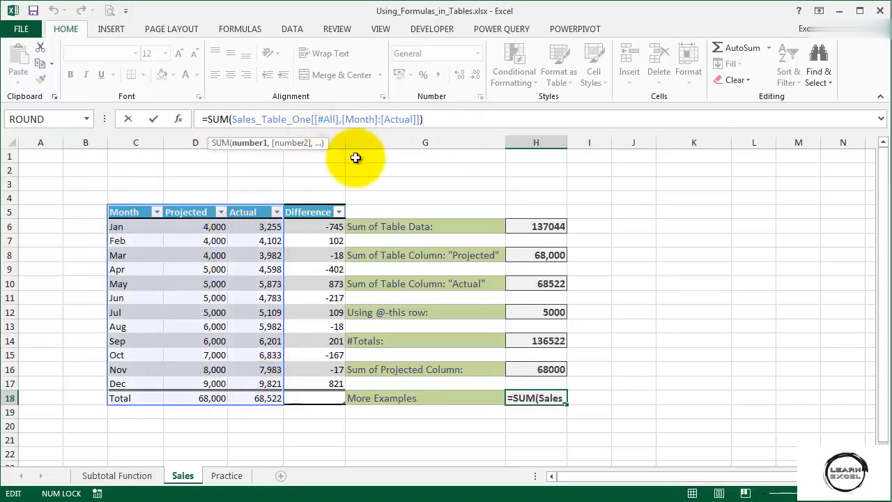
key("Delete")
key("Delete")
key("Delete")
type("Data")
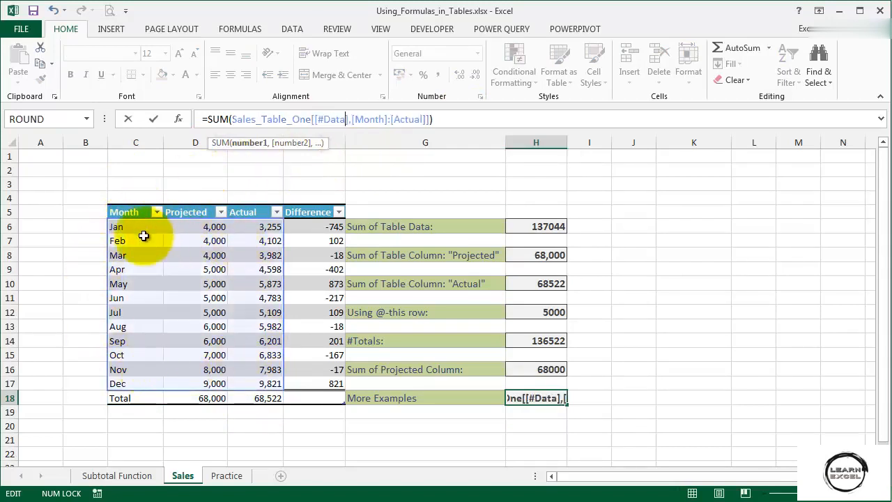
Replace the #Data specifier with #Headers in the H18 formula for the Month to Actual columns
key("BackSpace")
key("BackSpace")
key("BackSpace")
key("BackSpace")
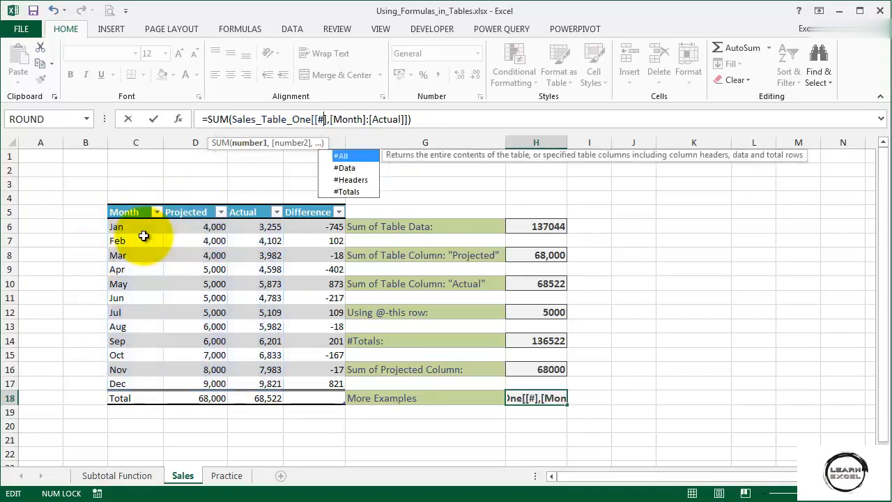
type("He")
key("Tab")
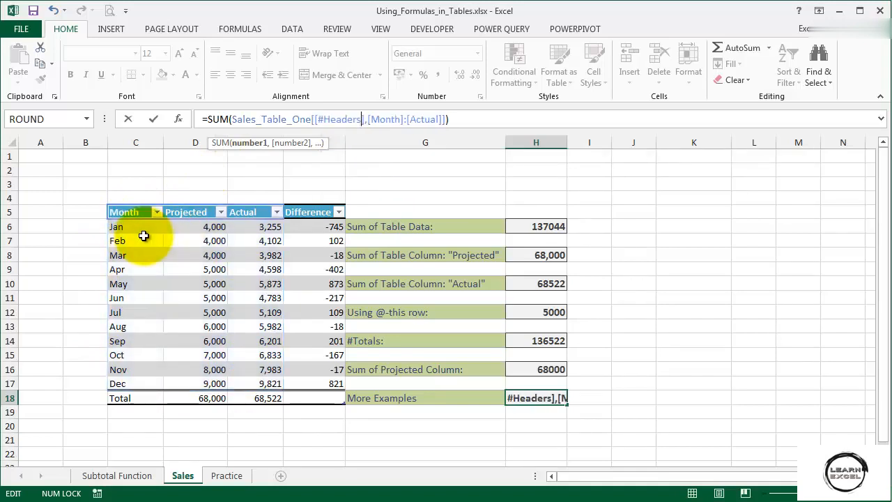